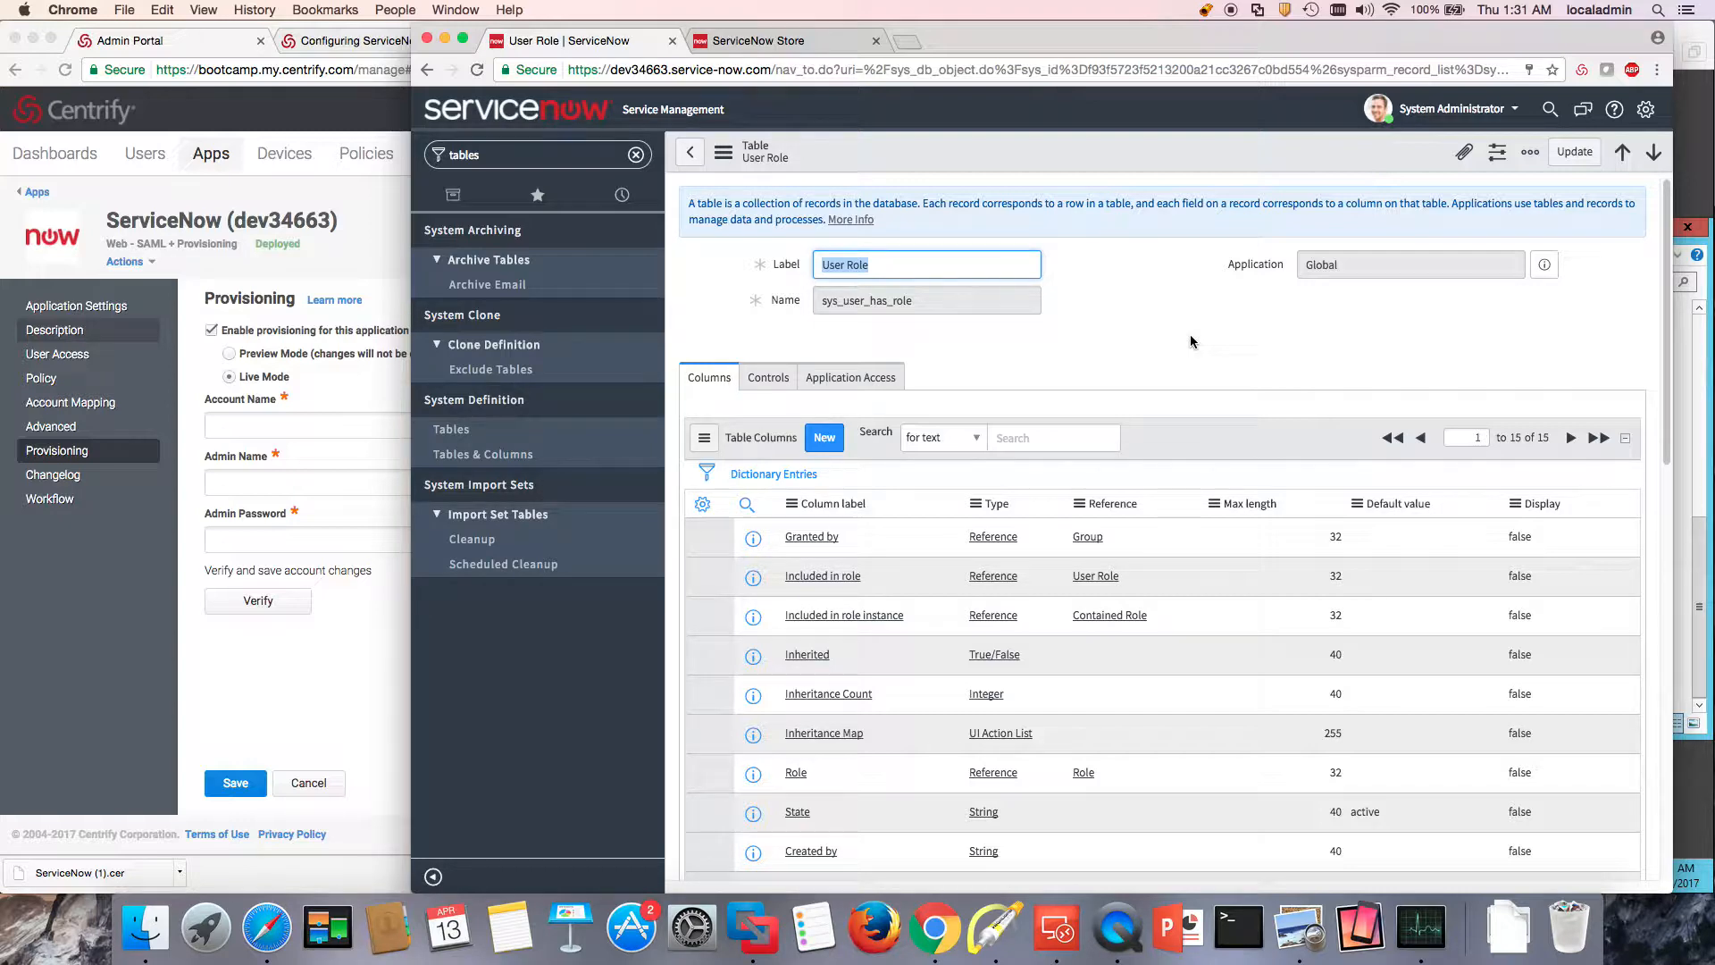
- Copy the instance name dev34663 from the ServiceNow web address into the Account Name of the Centrify provisioning settings
click(302, 614)
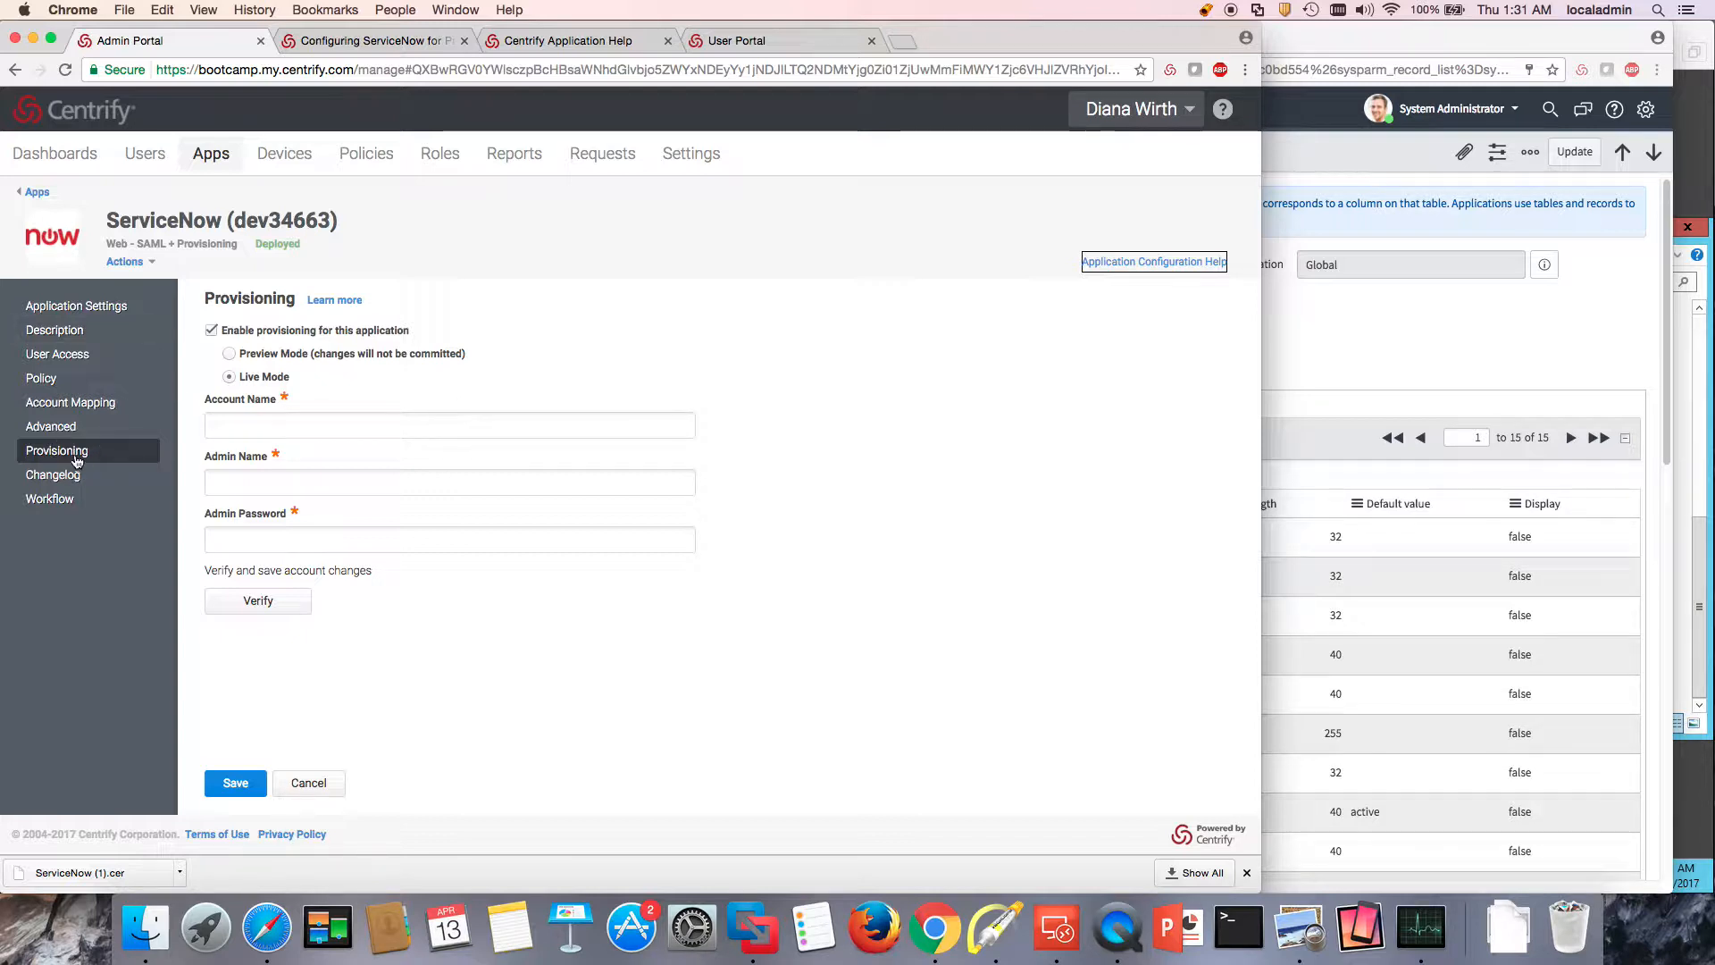
click(75, 456)
click(265, 419)
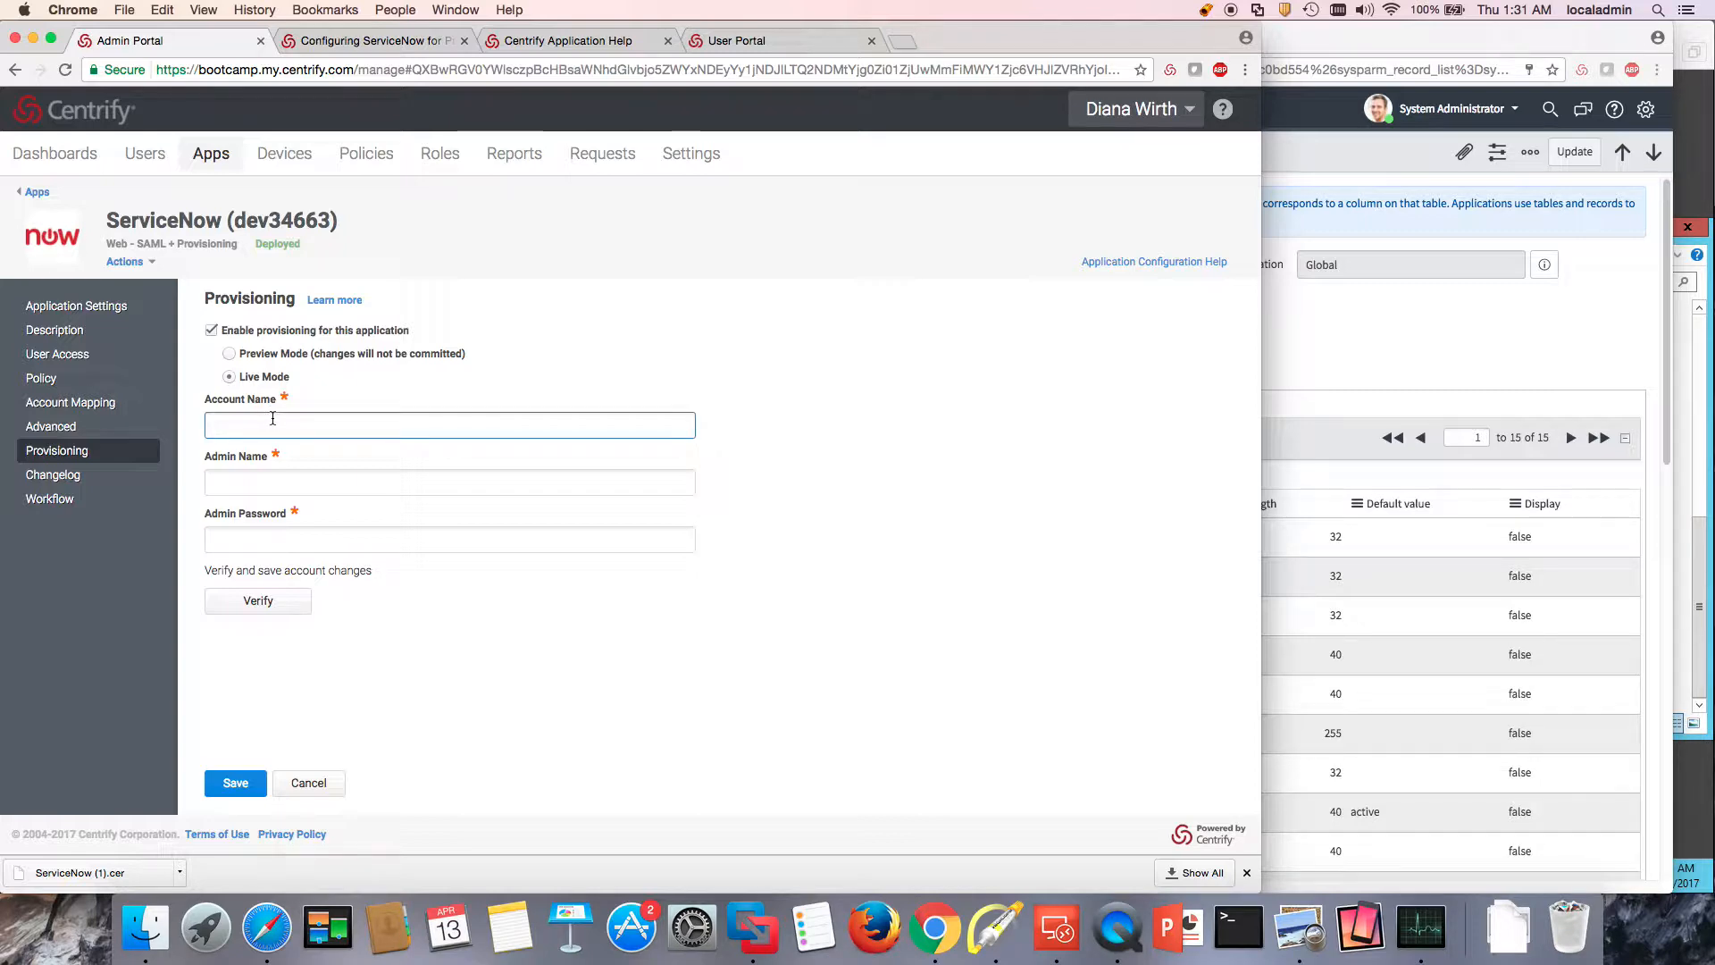
click(1373, 364)
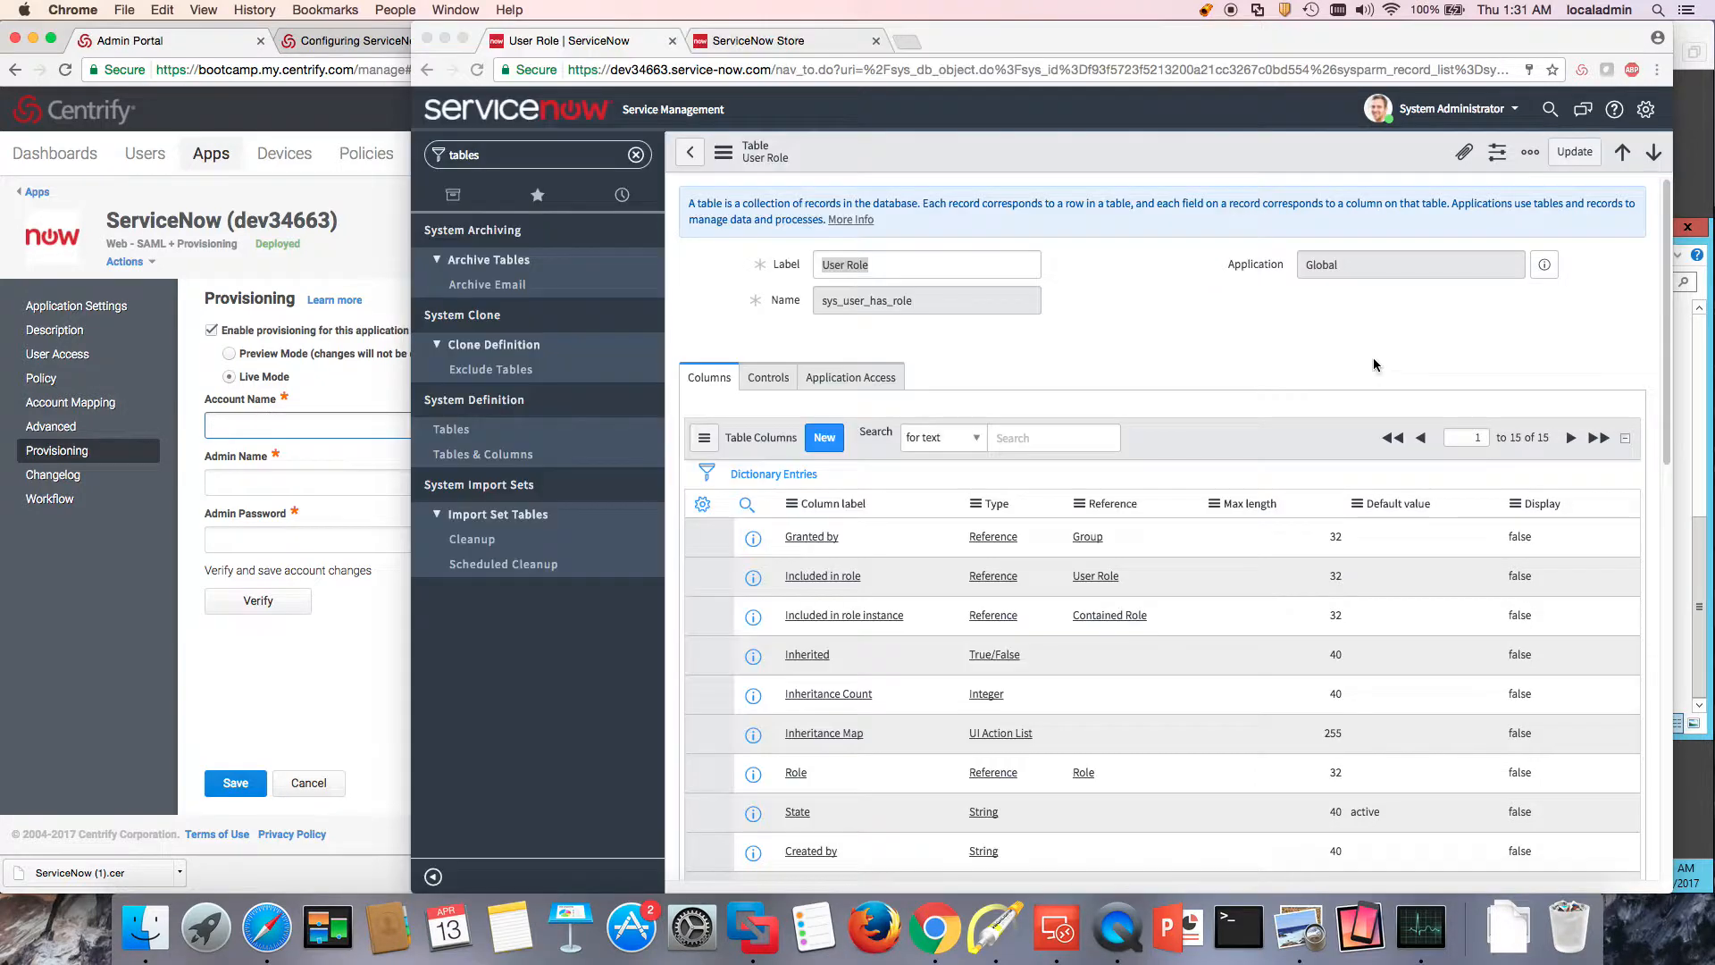
click(636, 69)
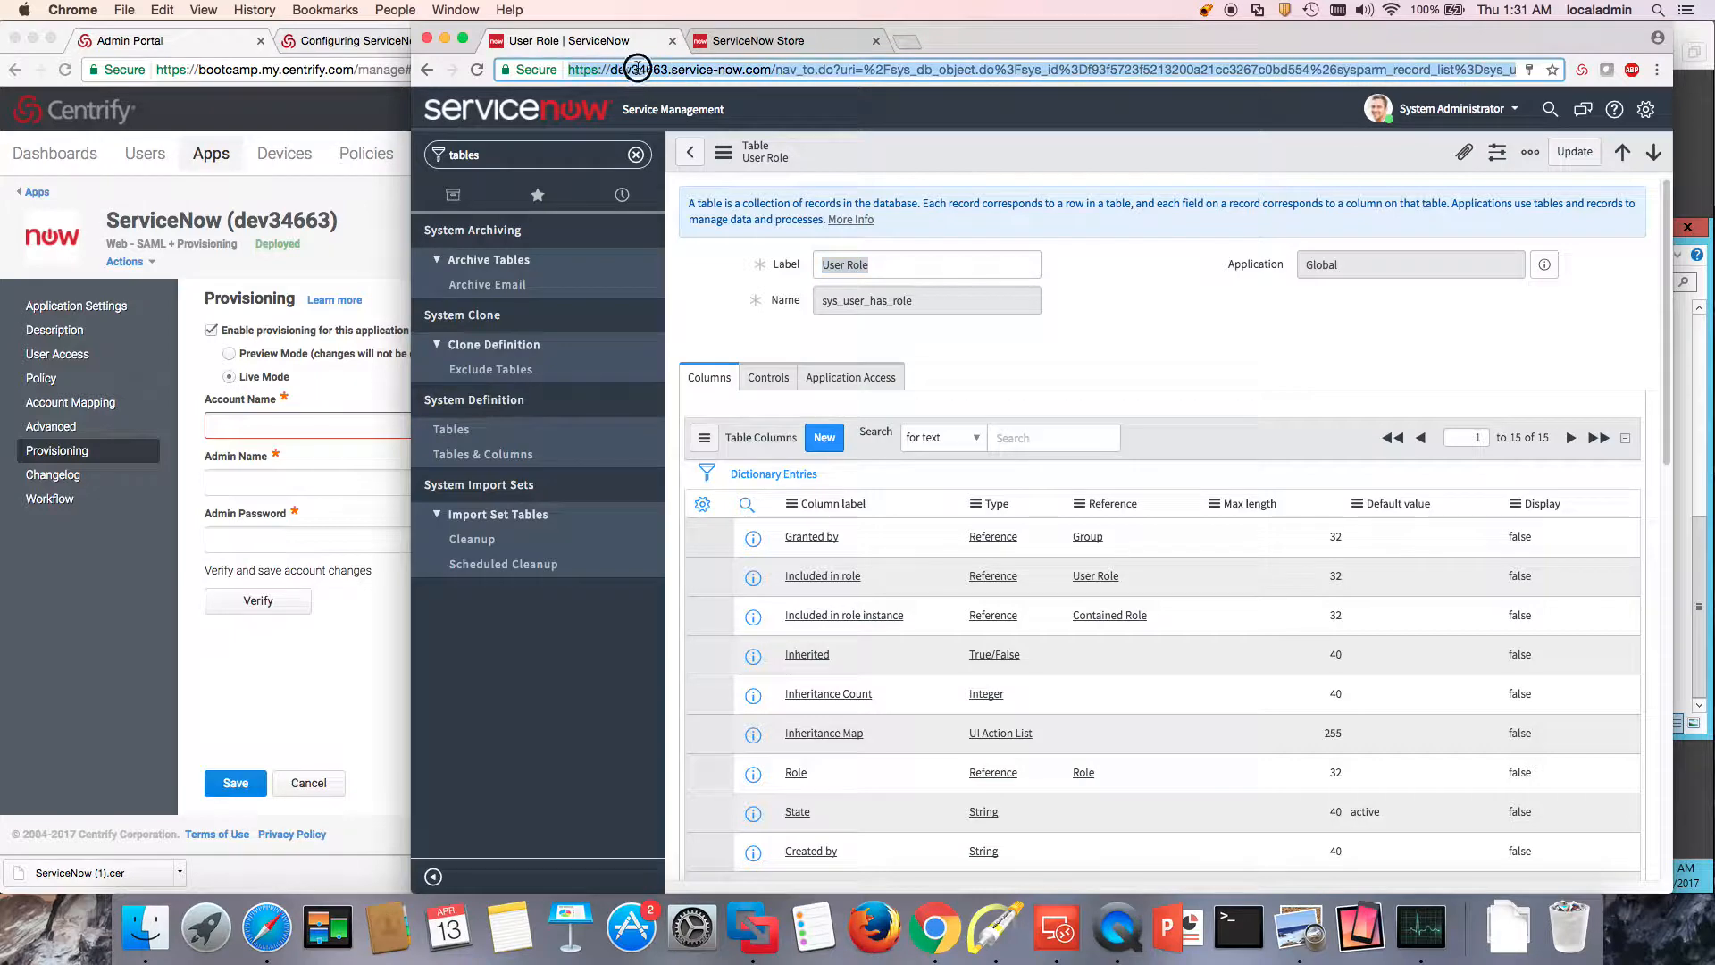
double_click(637, 69)
right_click(637, 68)
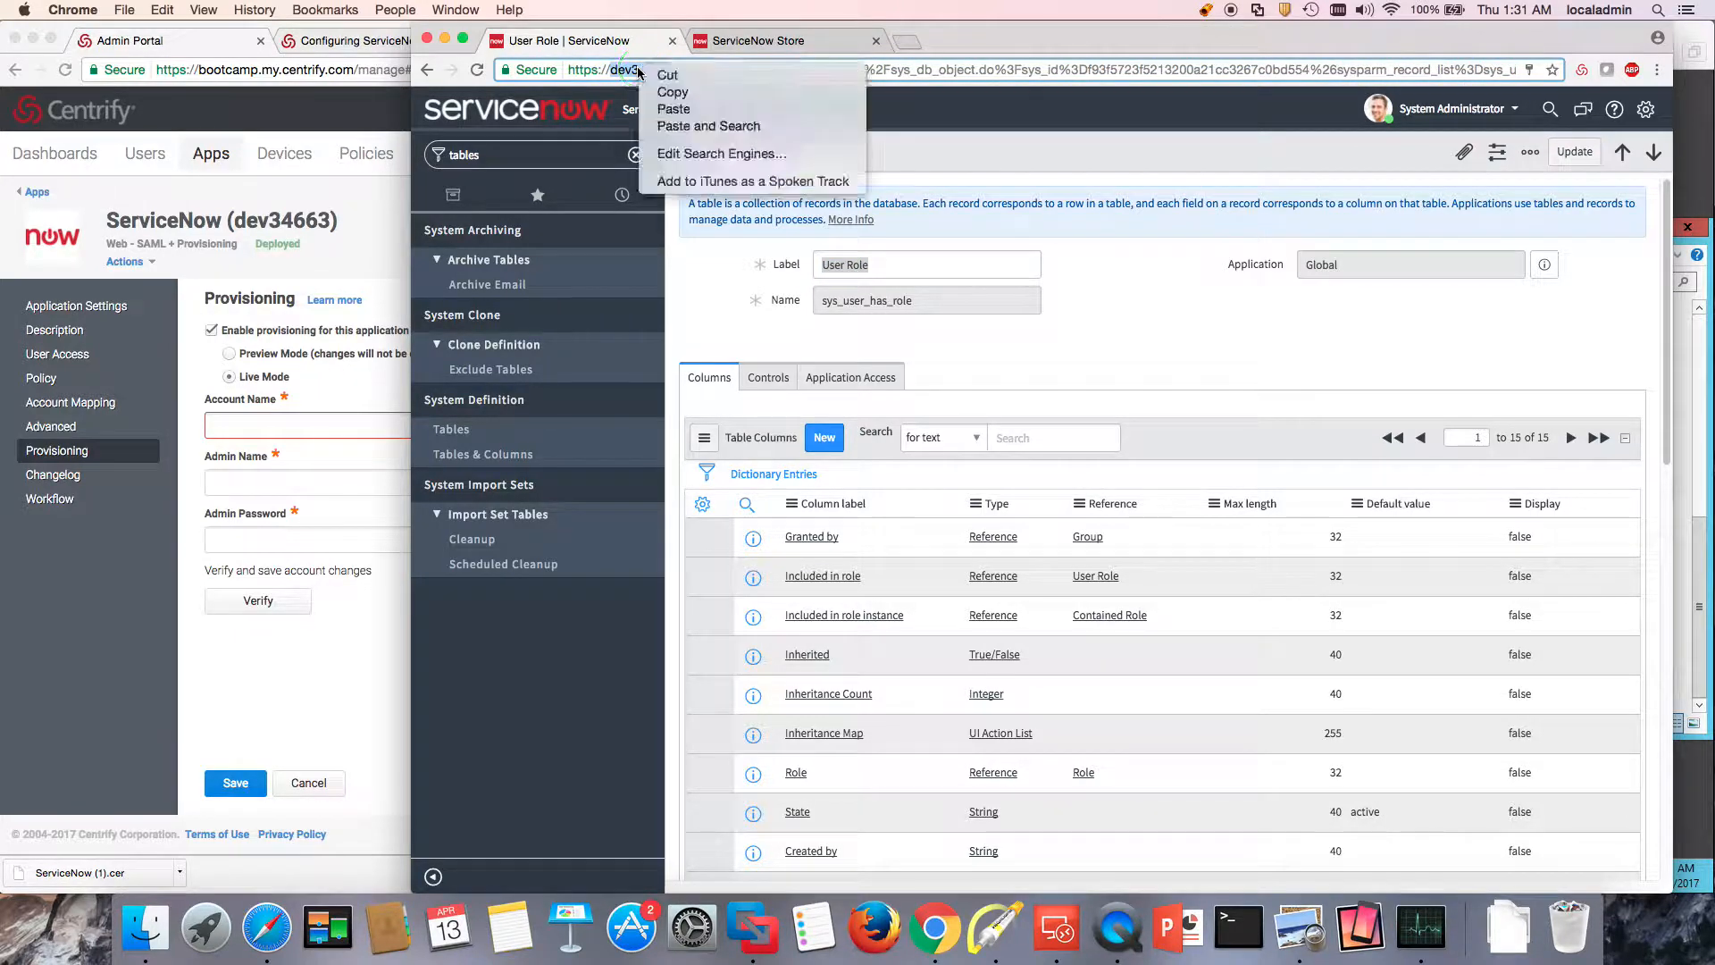
click(673, 92)
click(243, 425)
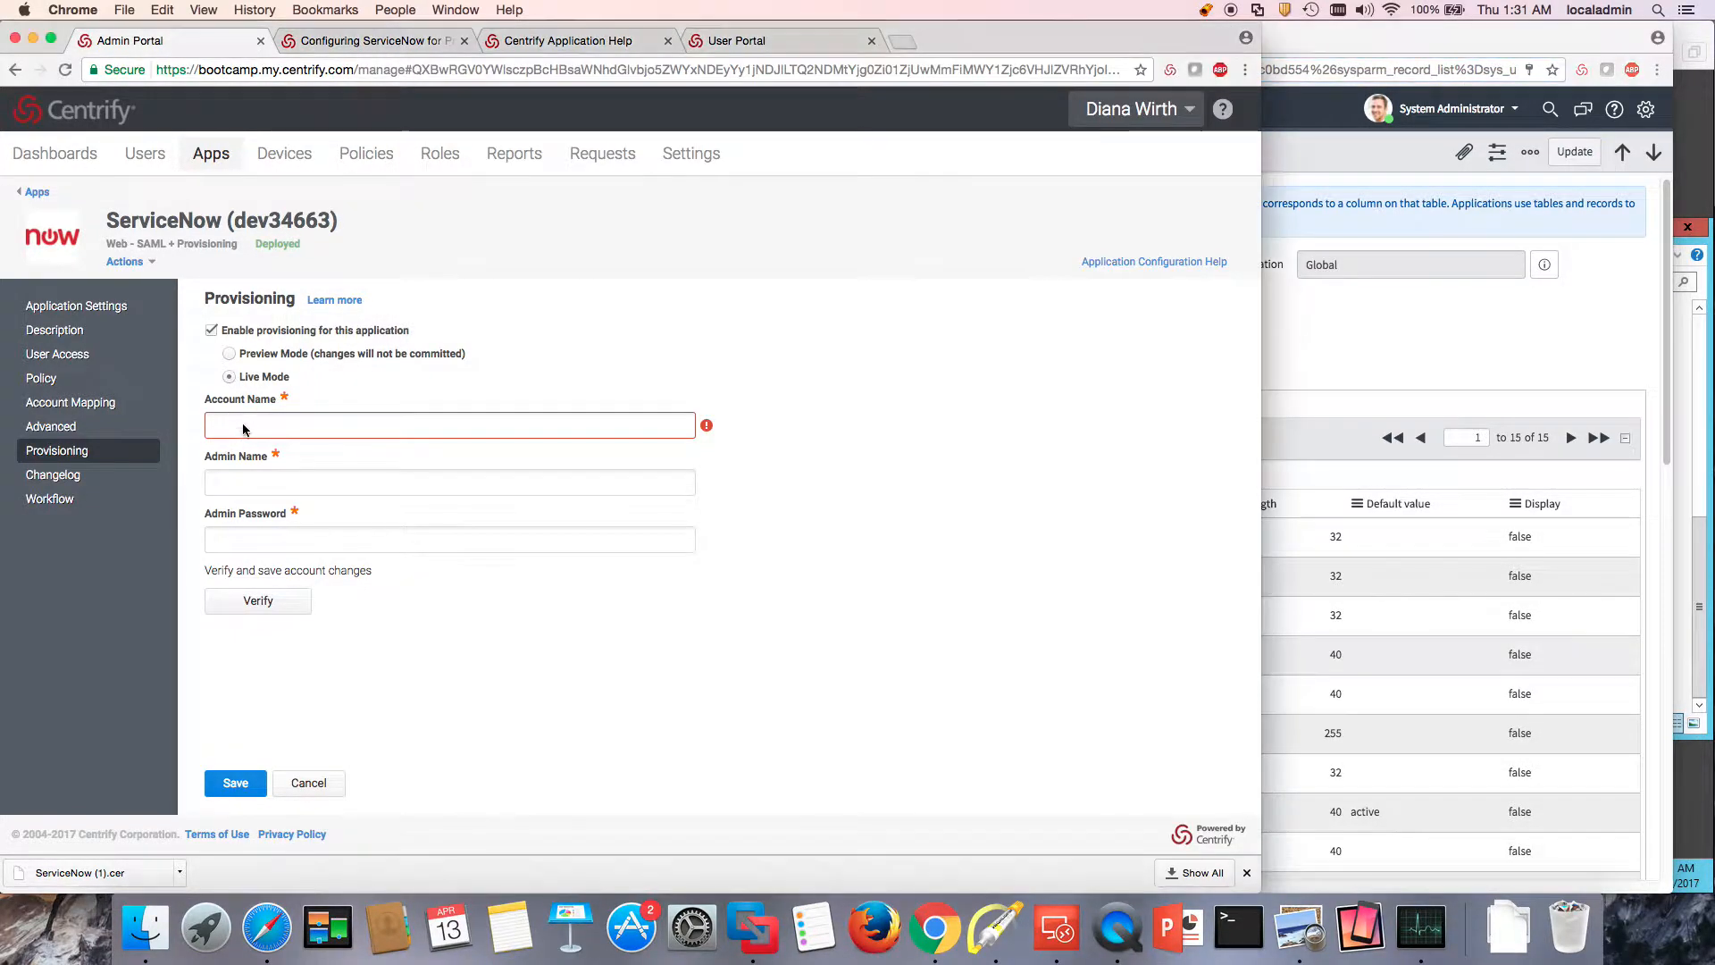
click(237, 424)
key(super+v)
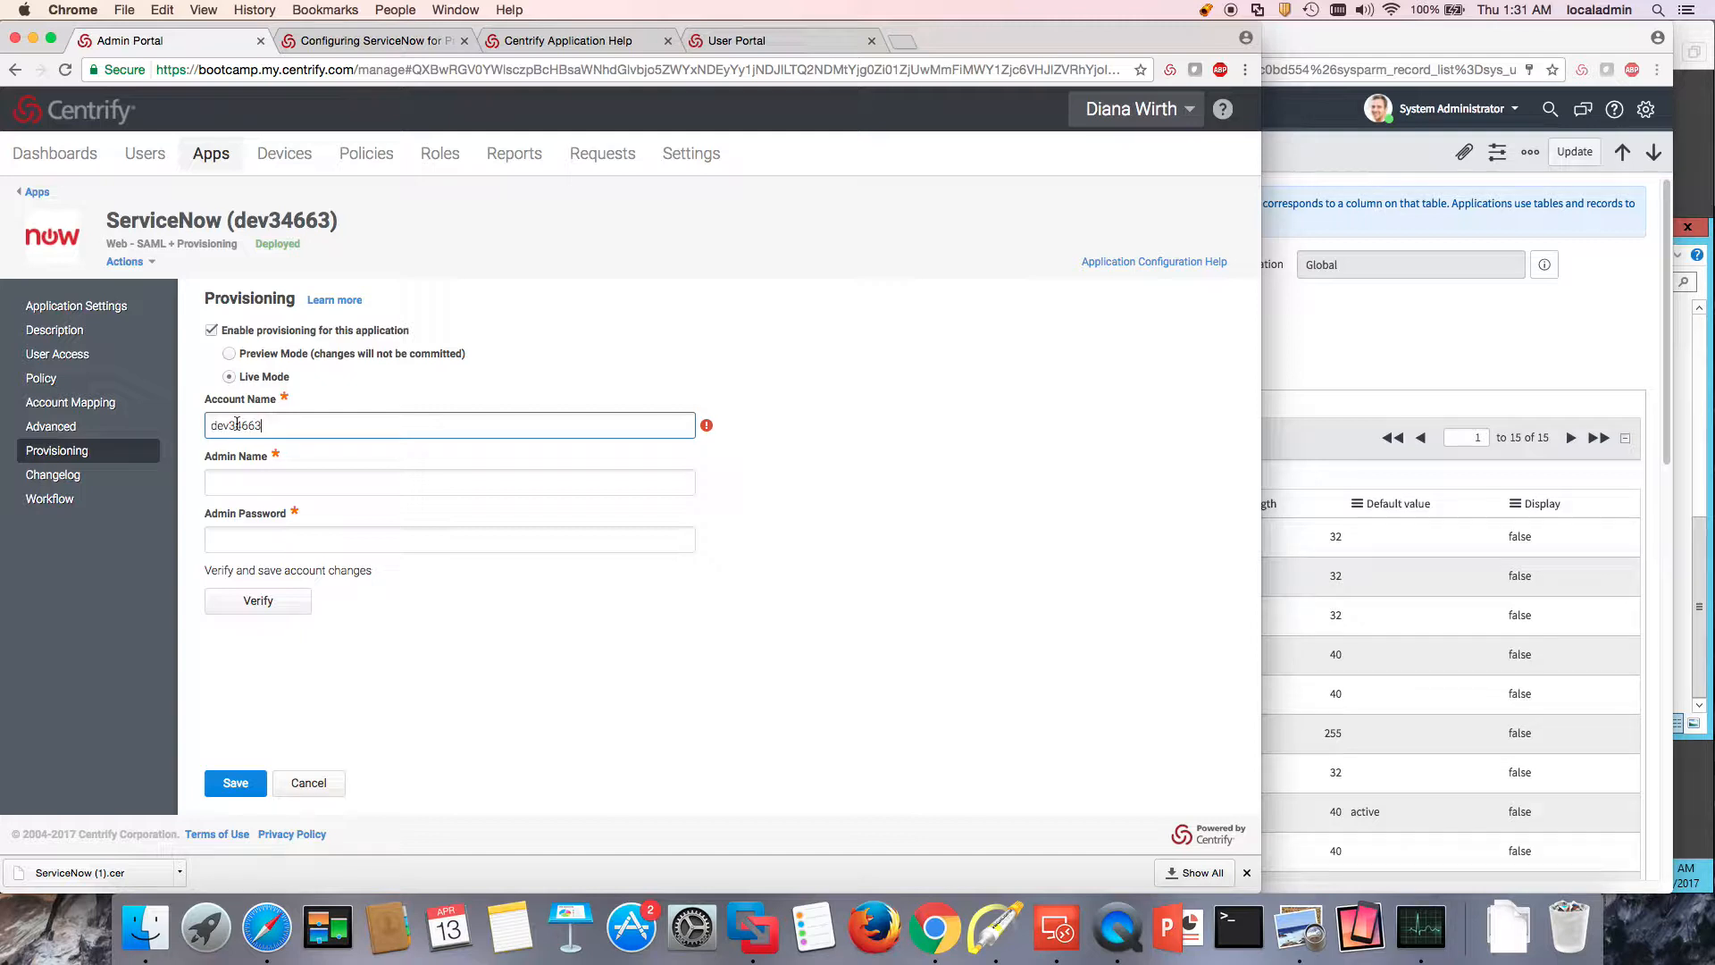
- Enter idservice as the admin name, fill in the admin password, and verify the provisioning account
click(260, 479)
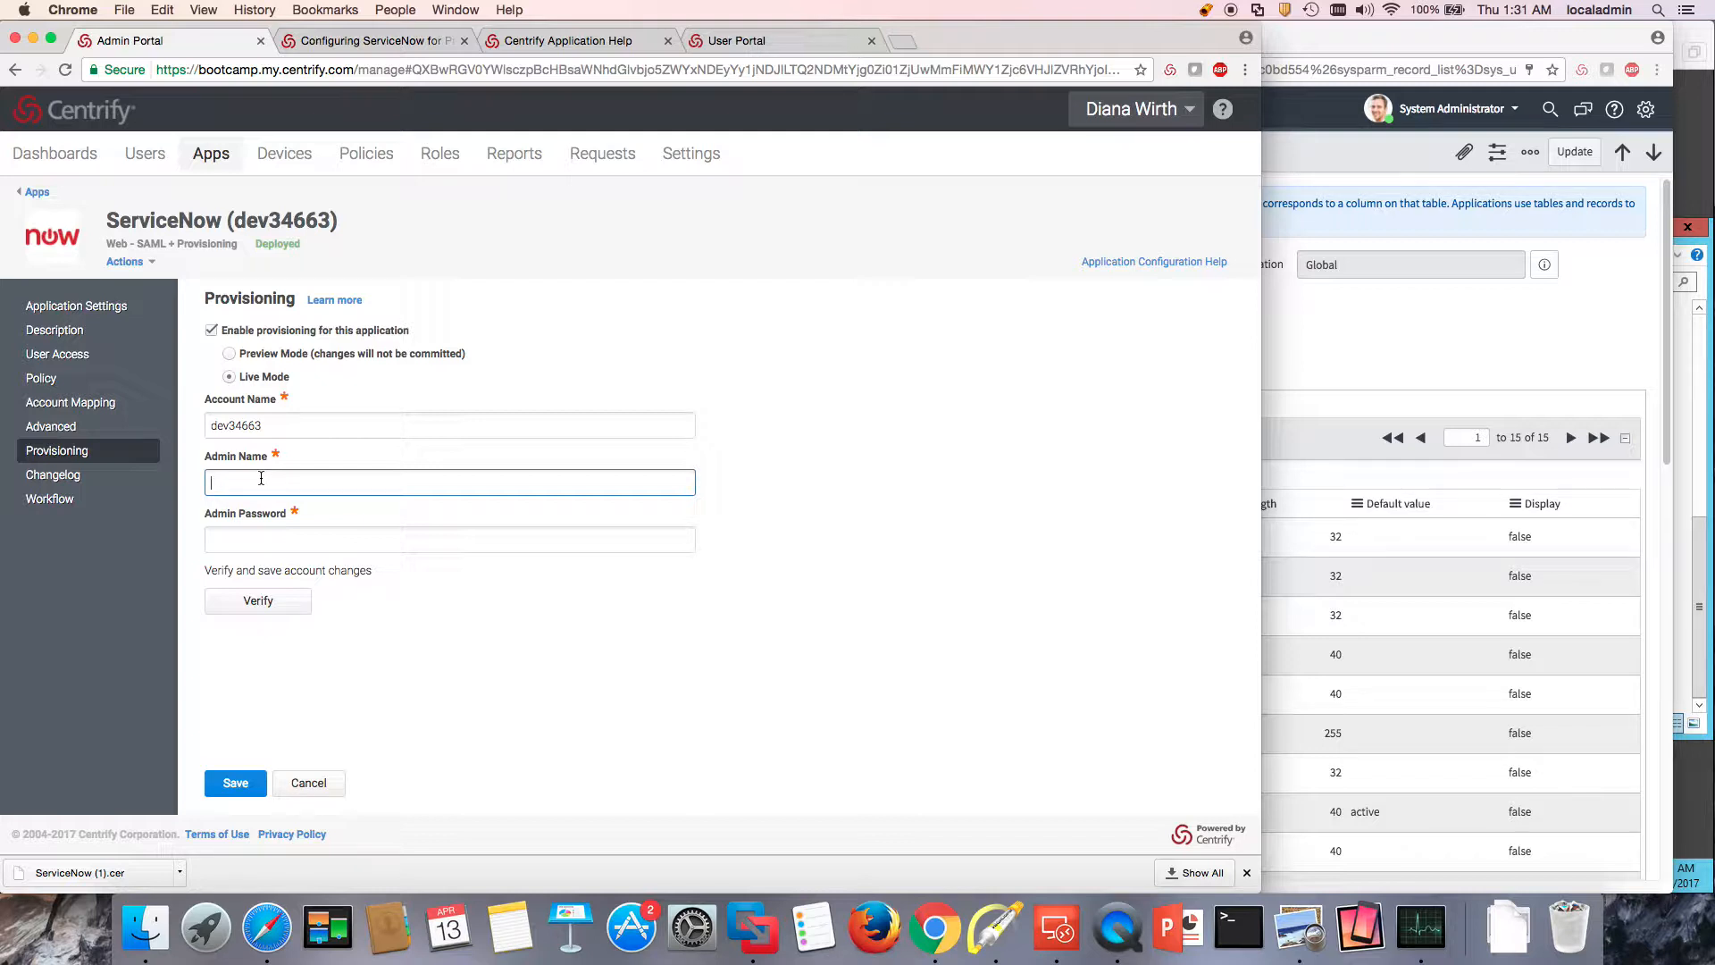
text(idservice)
key(Tab)
text(••)
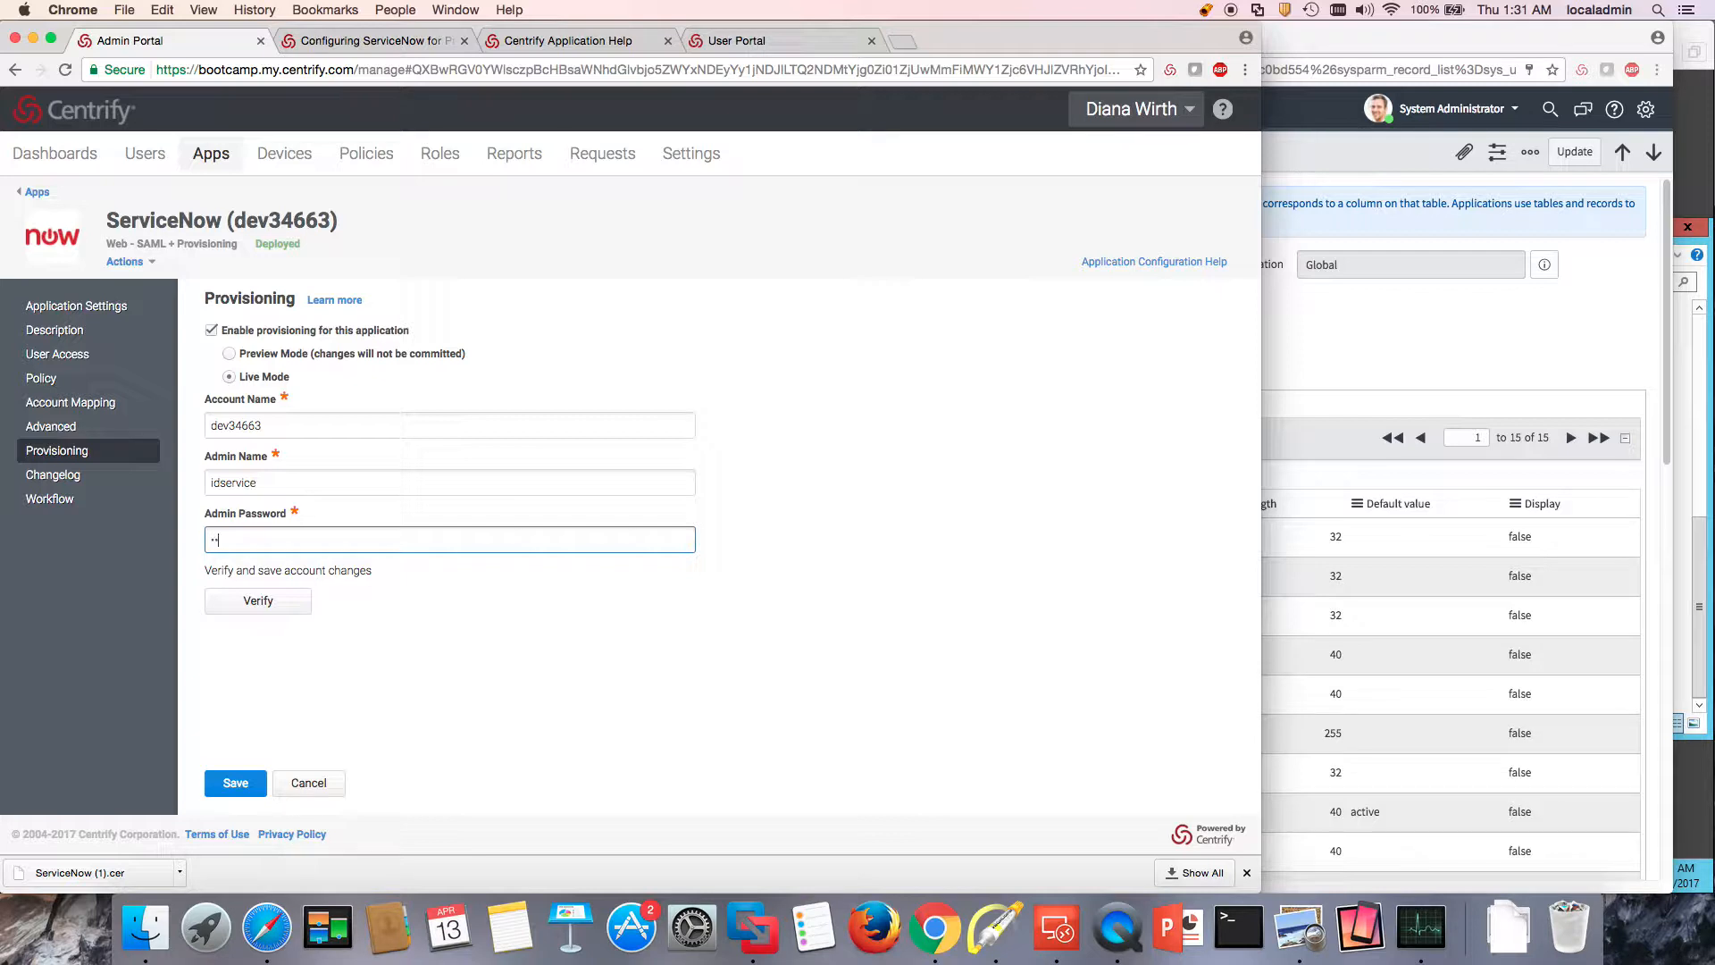
text(••••••)
click(255, 601)
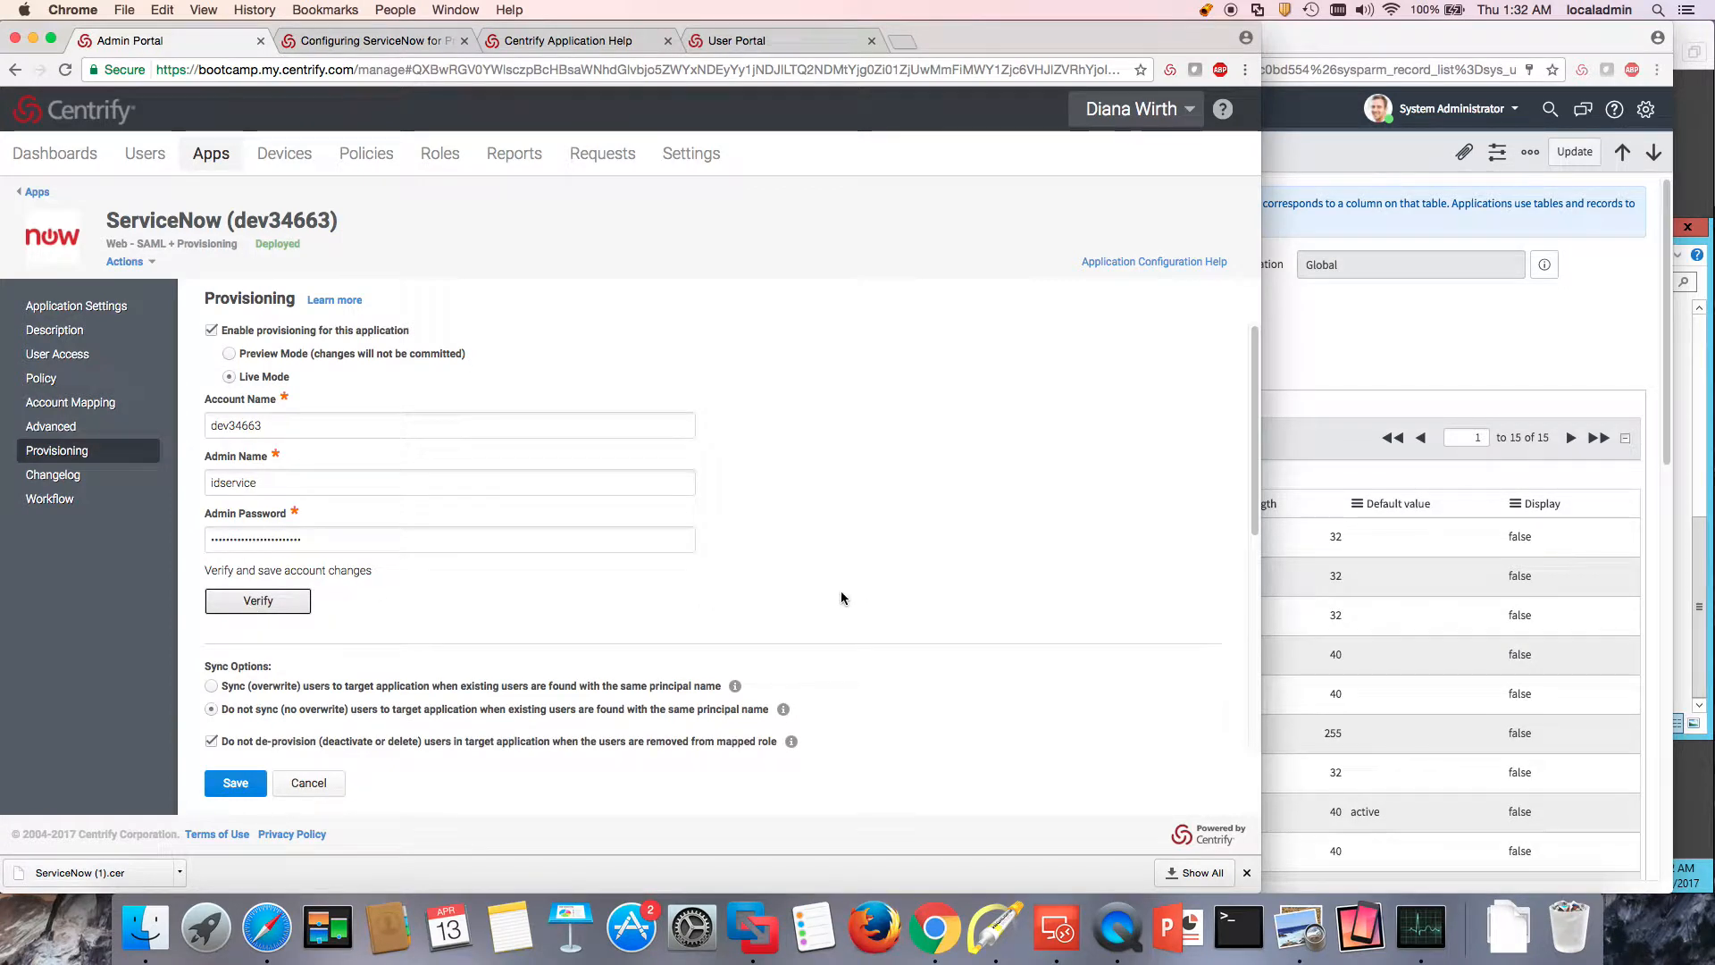
- Open the Roles page separately and view the members of the ServiceNow Incident Management role
scroll(882, 606, down, 2)
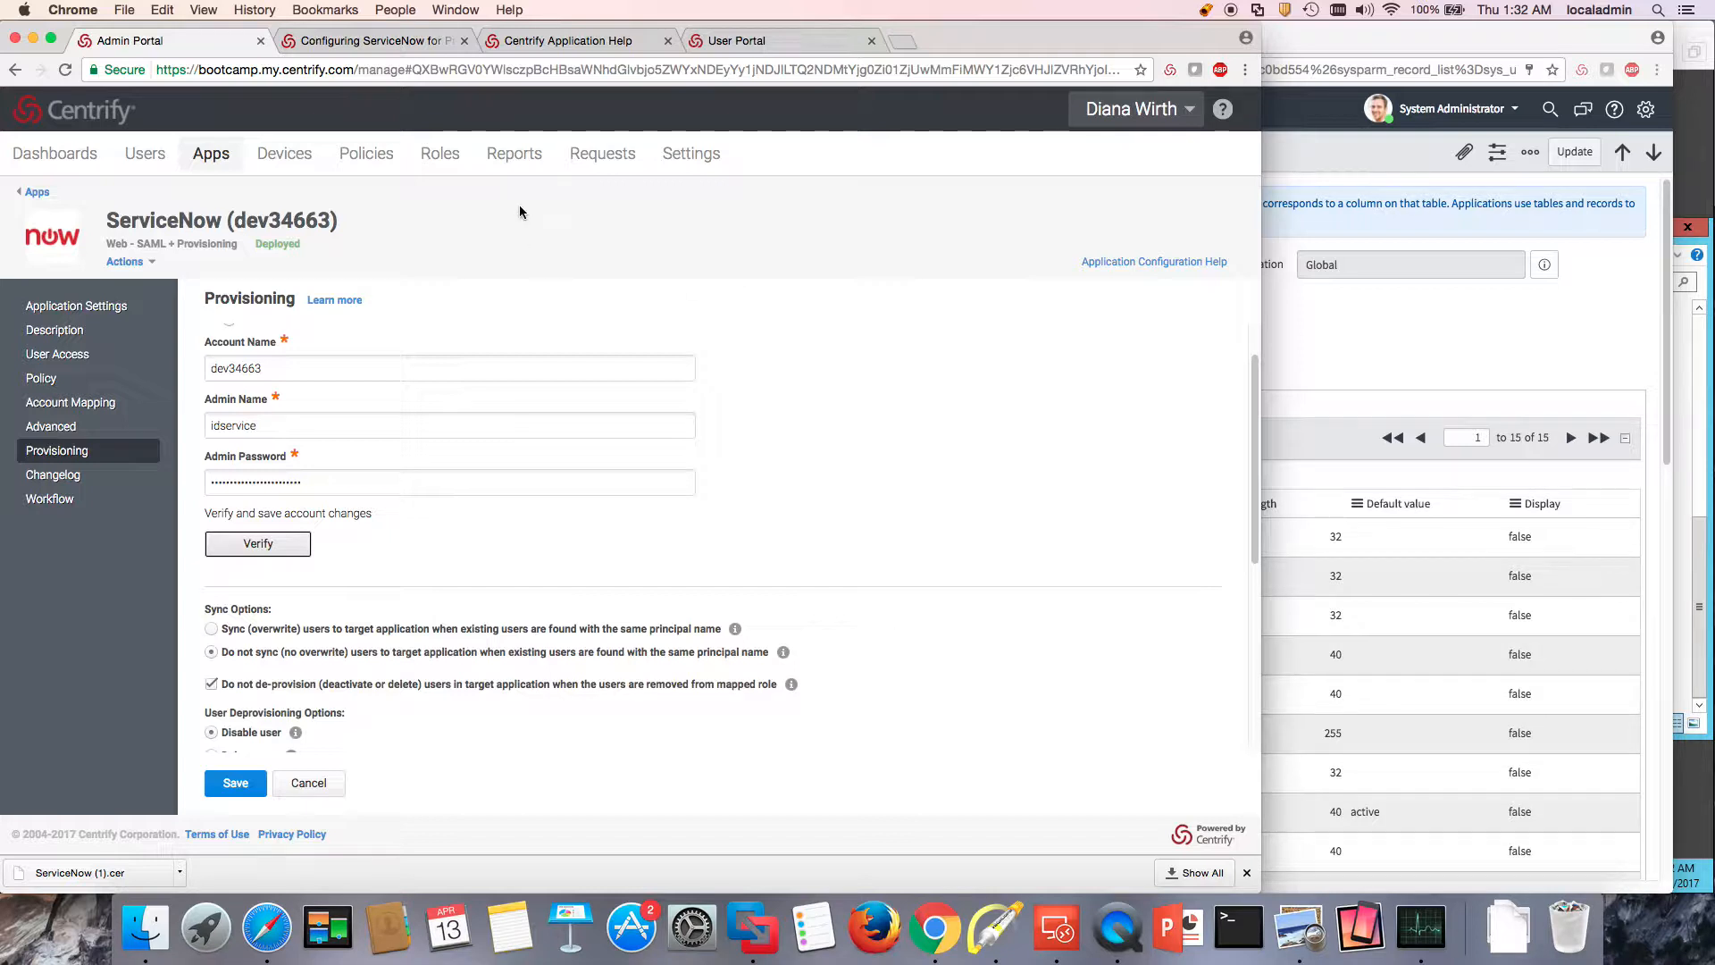
right_click(451, 159)
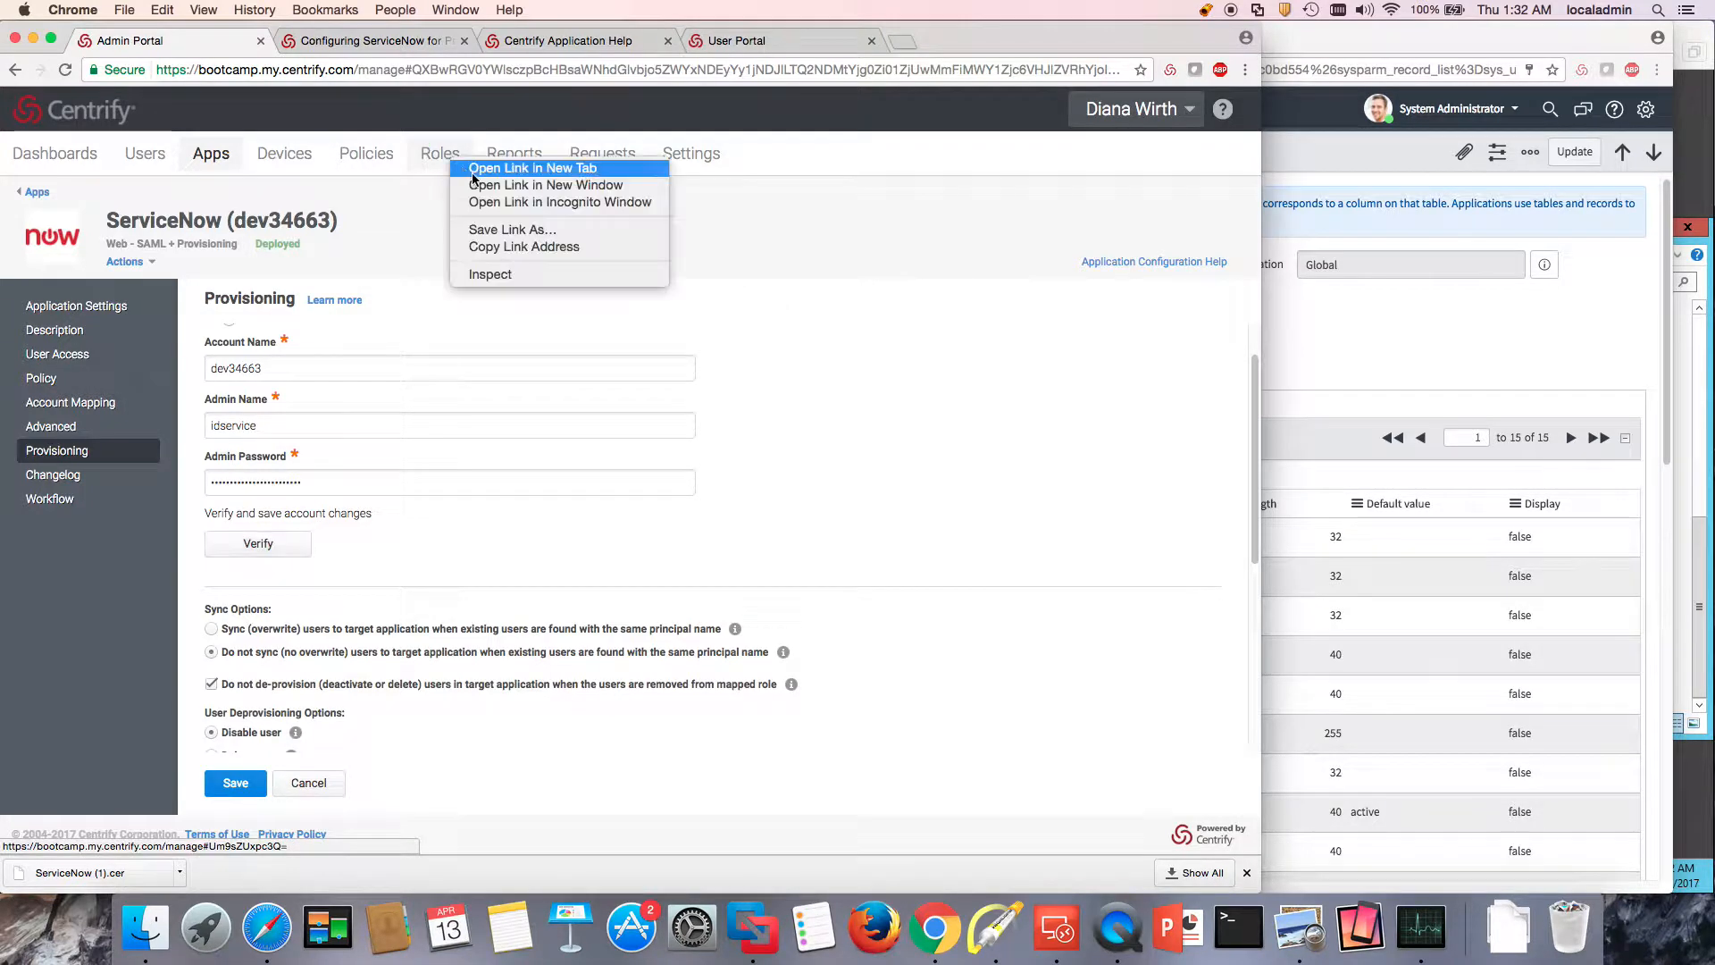
click(476, 169)
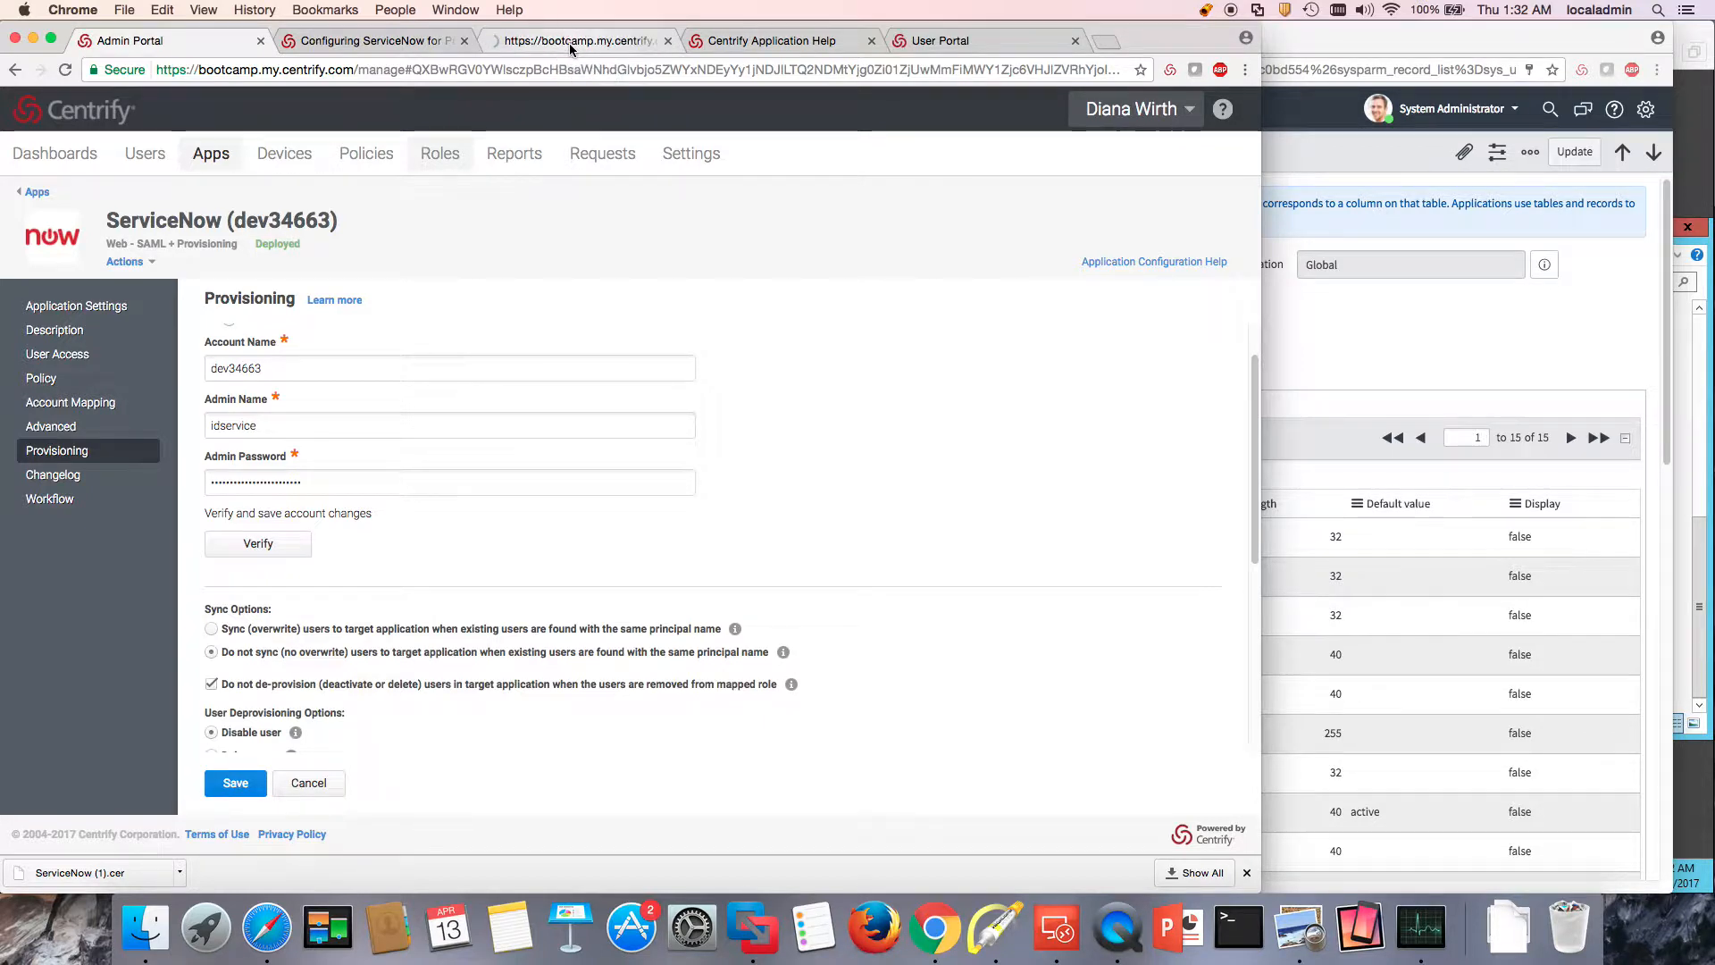
click(570, 46)
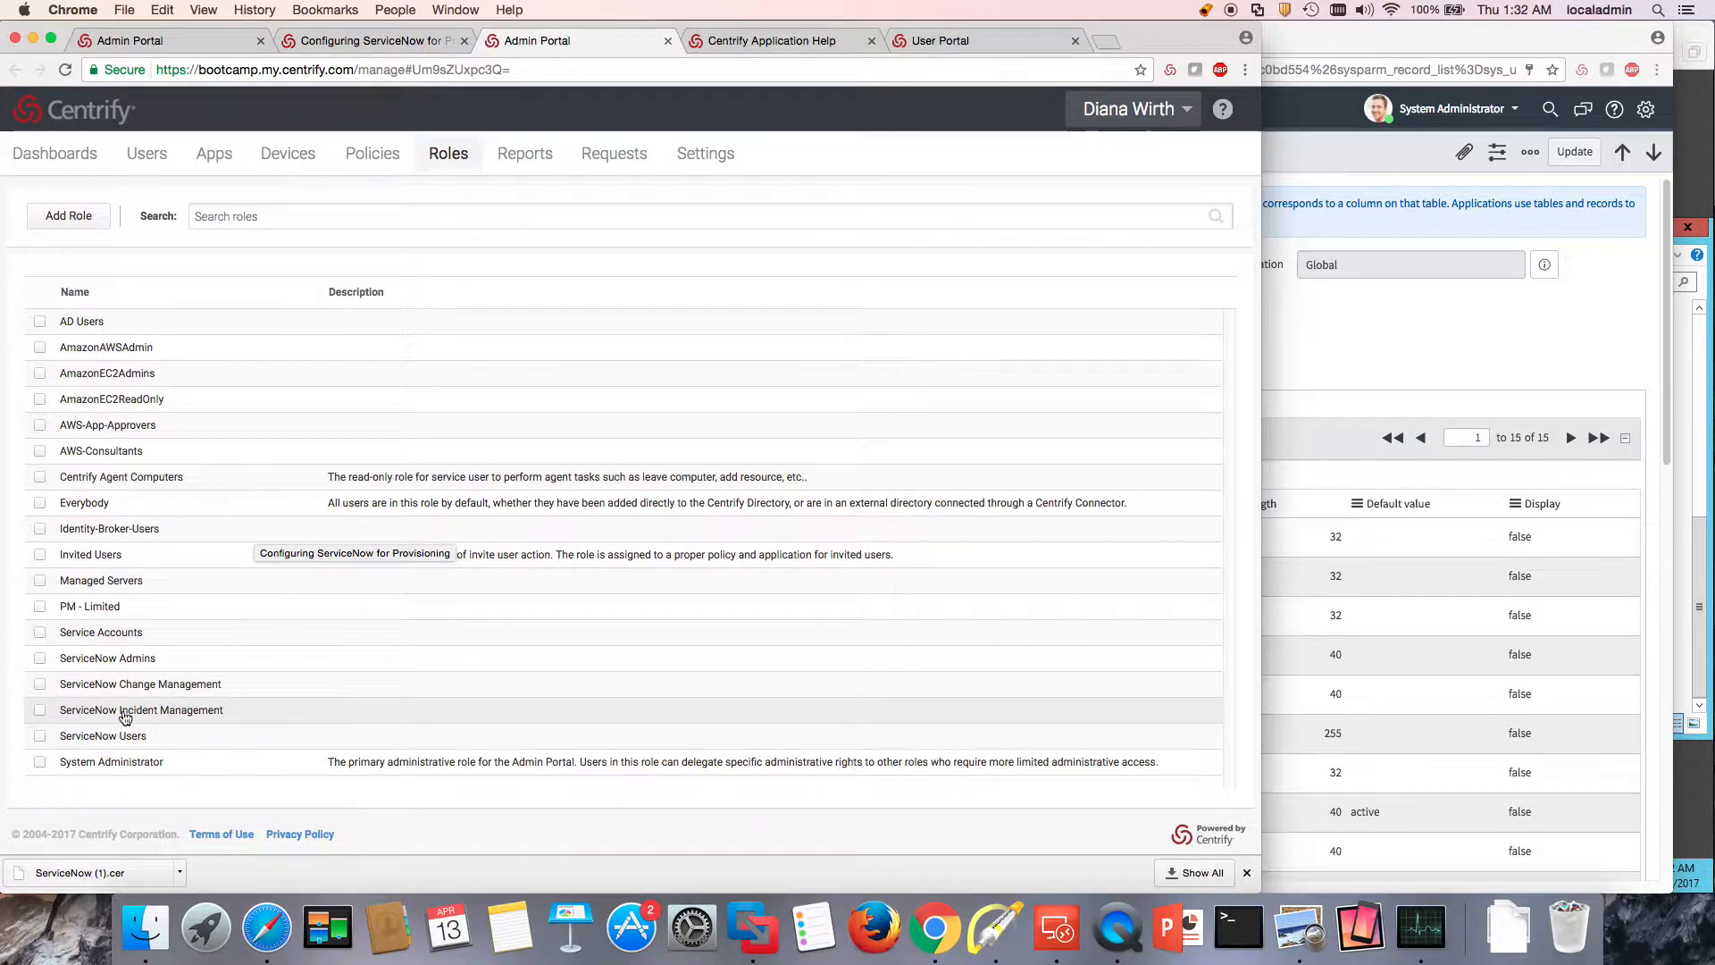
click(205, 715)
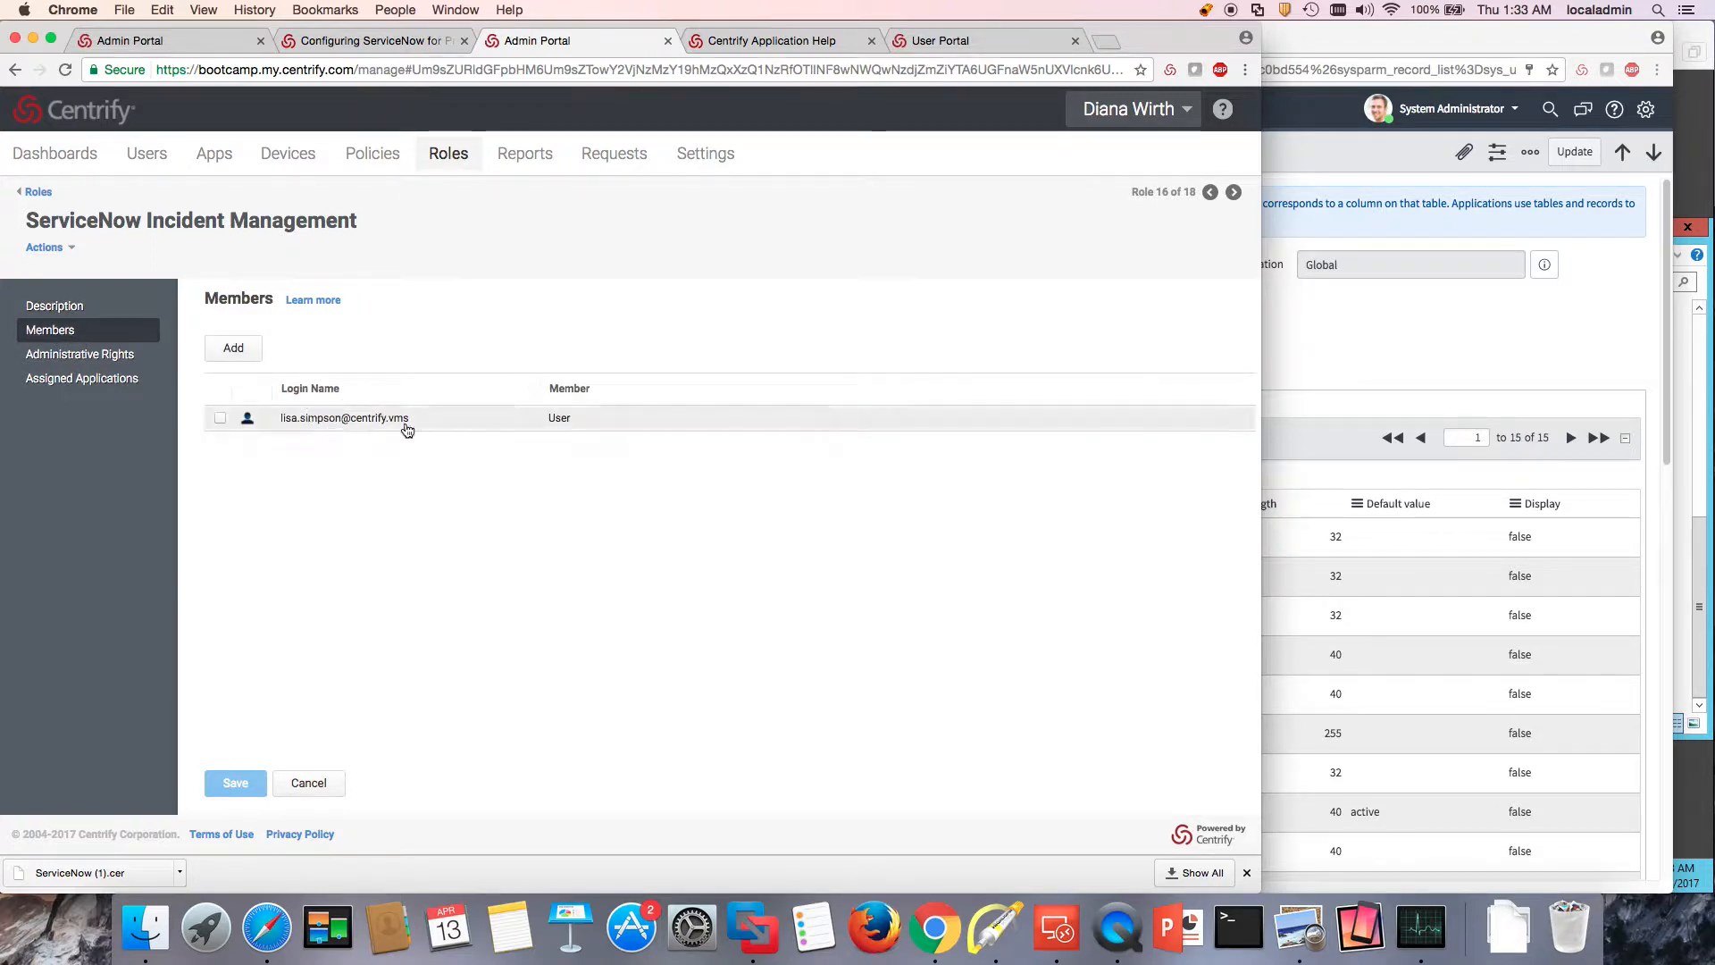
- Return to the ServiceNow provisioning settings and choose to sync (overwrite) existing users with the same principal name
click(185, 49)
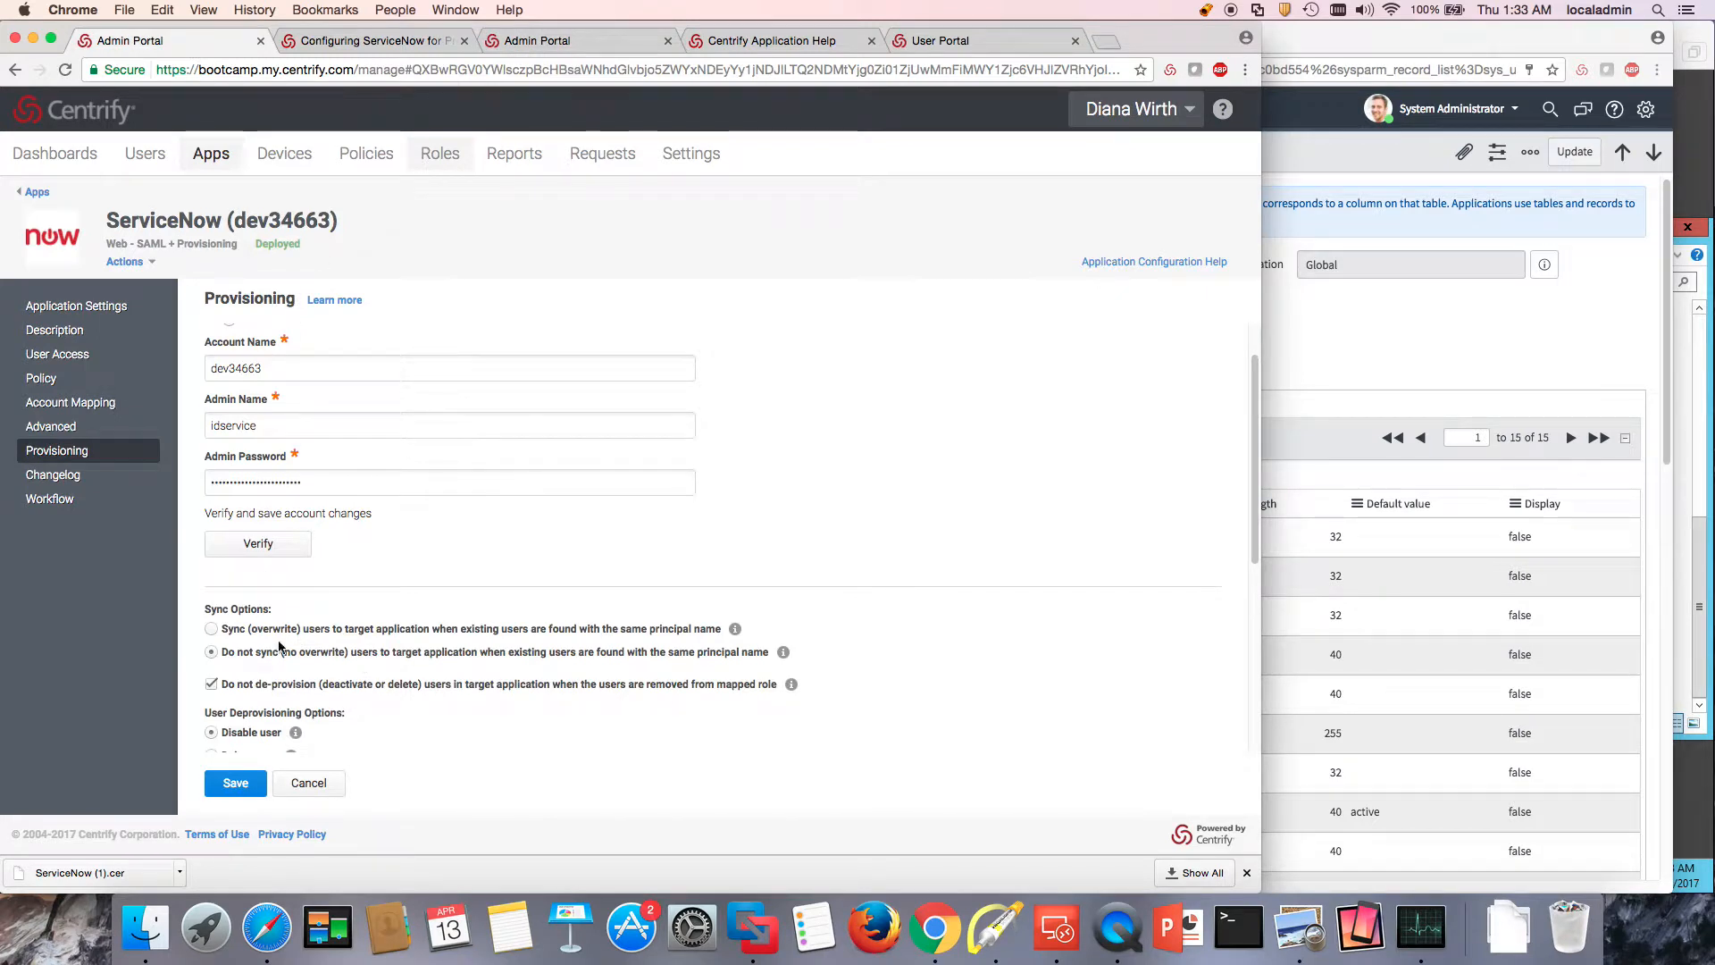
scroll(245, 625, down, 1)
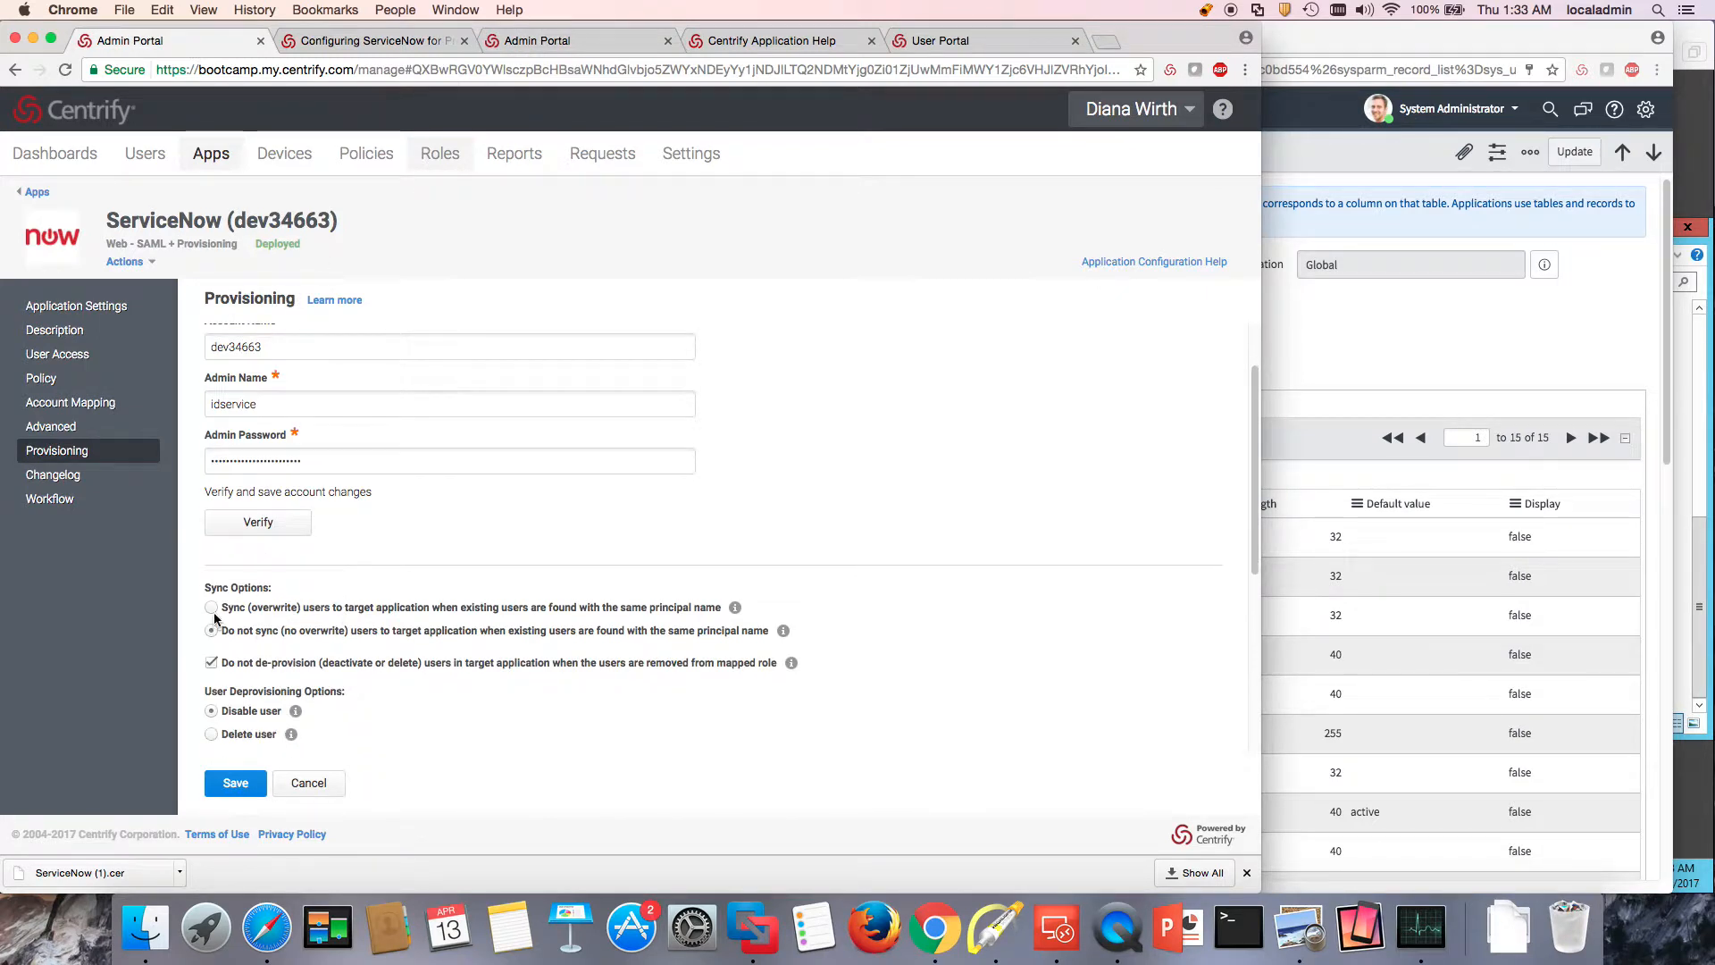
click(211, 607)
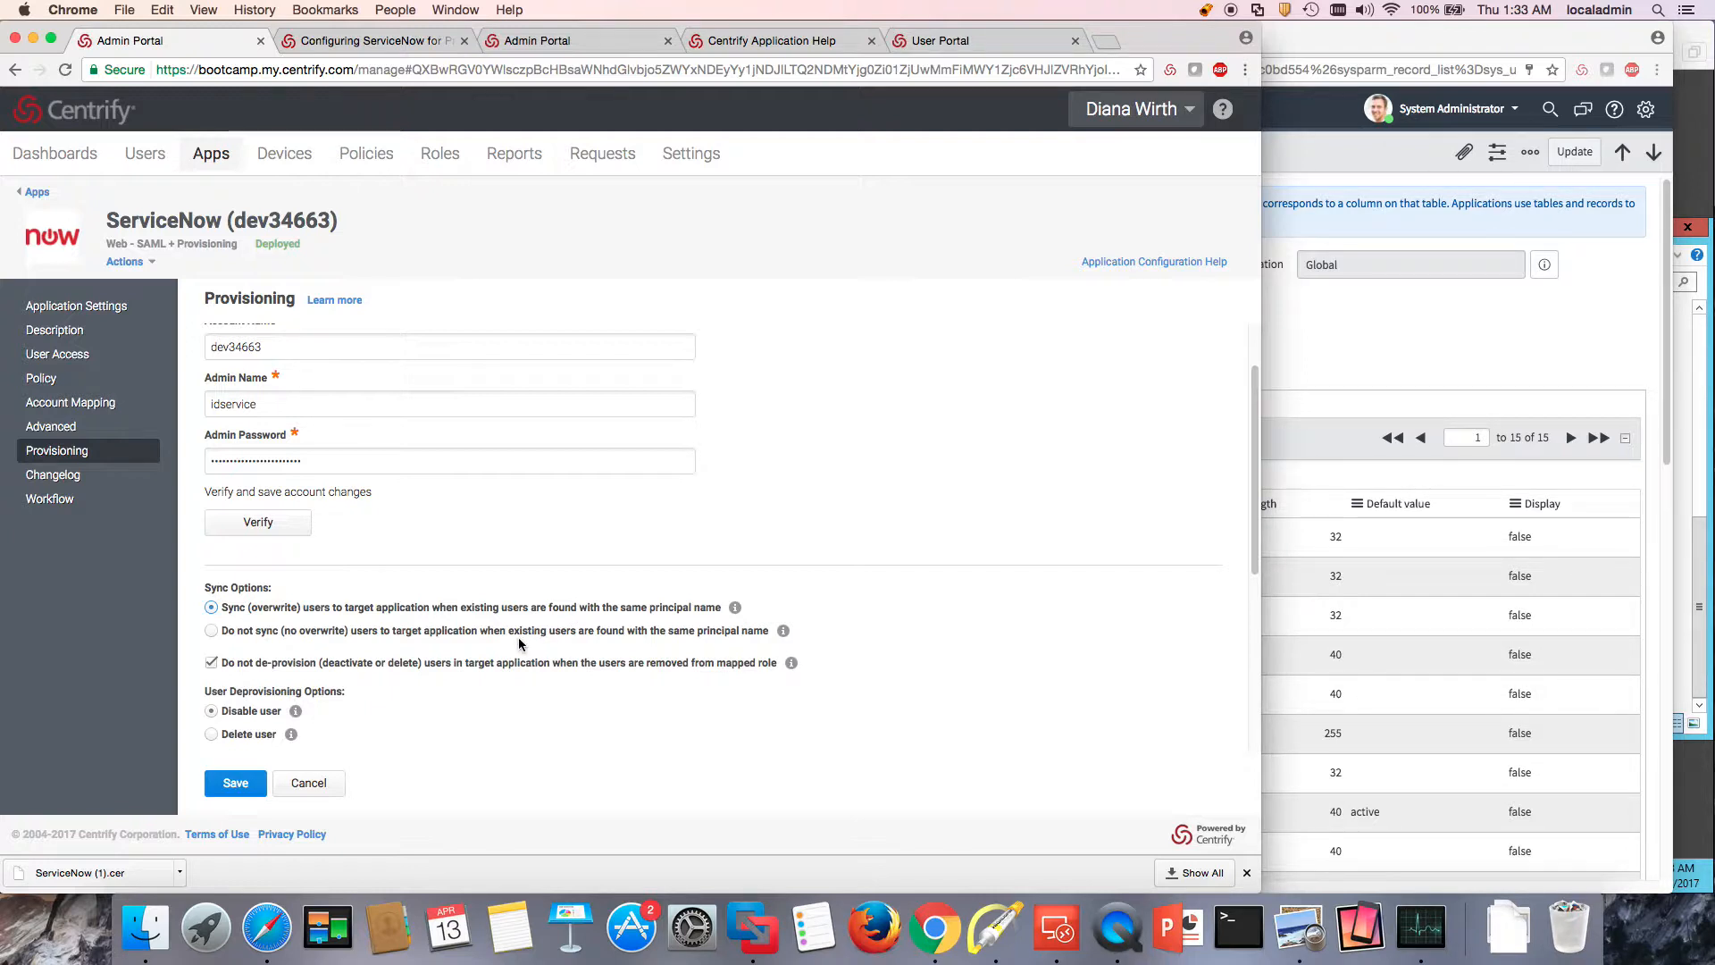
- Create a new role mapping and set its role to ServiceNow Incident Management
scroll(556, 642, down, 3)
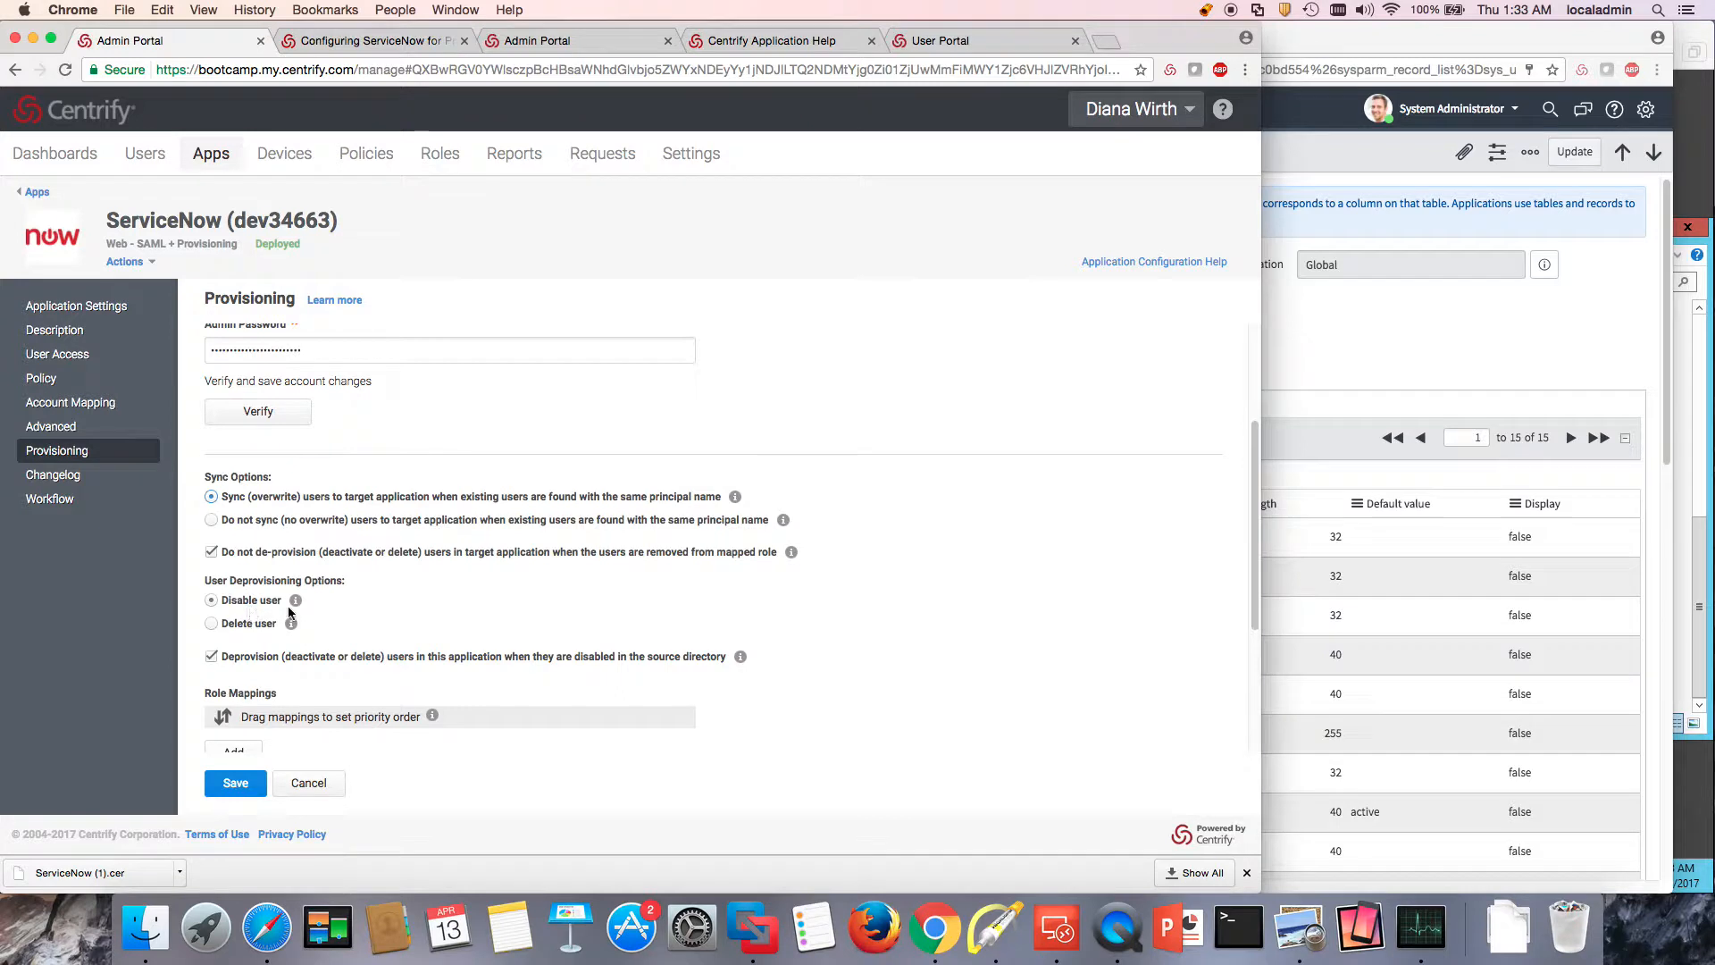
scroll(334, 611, down, 1)
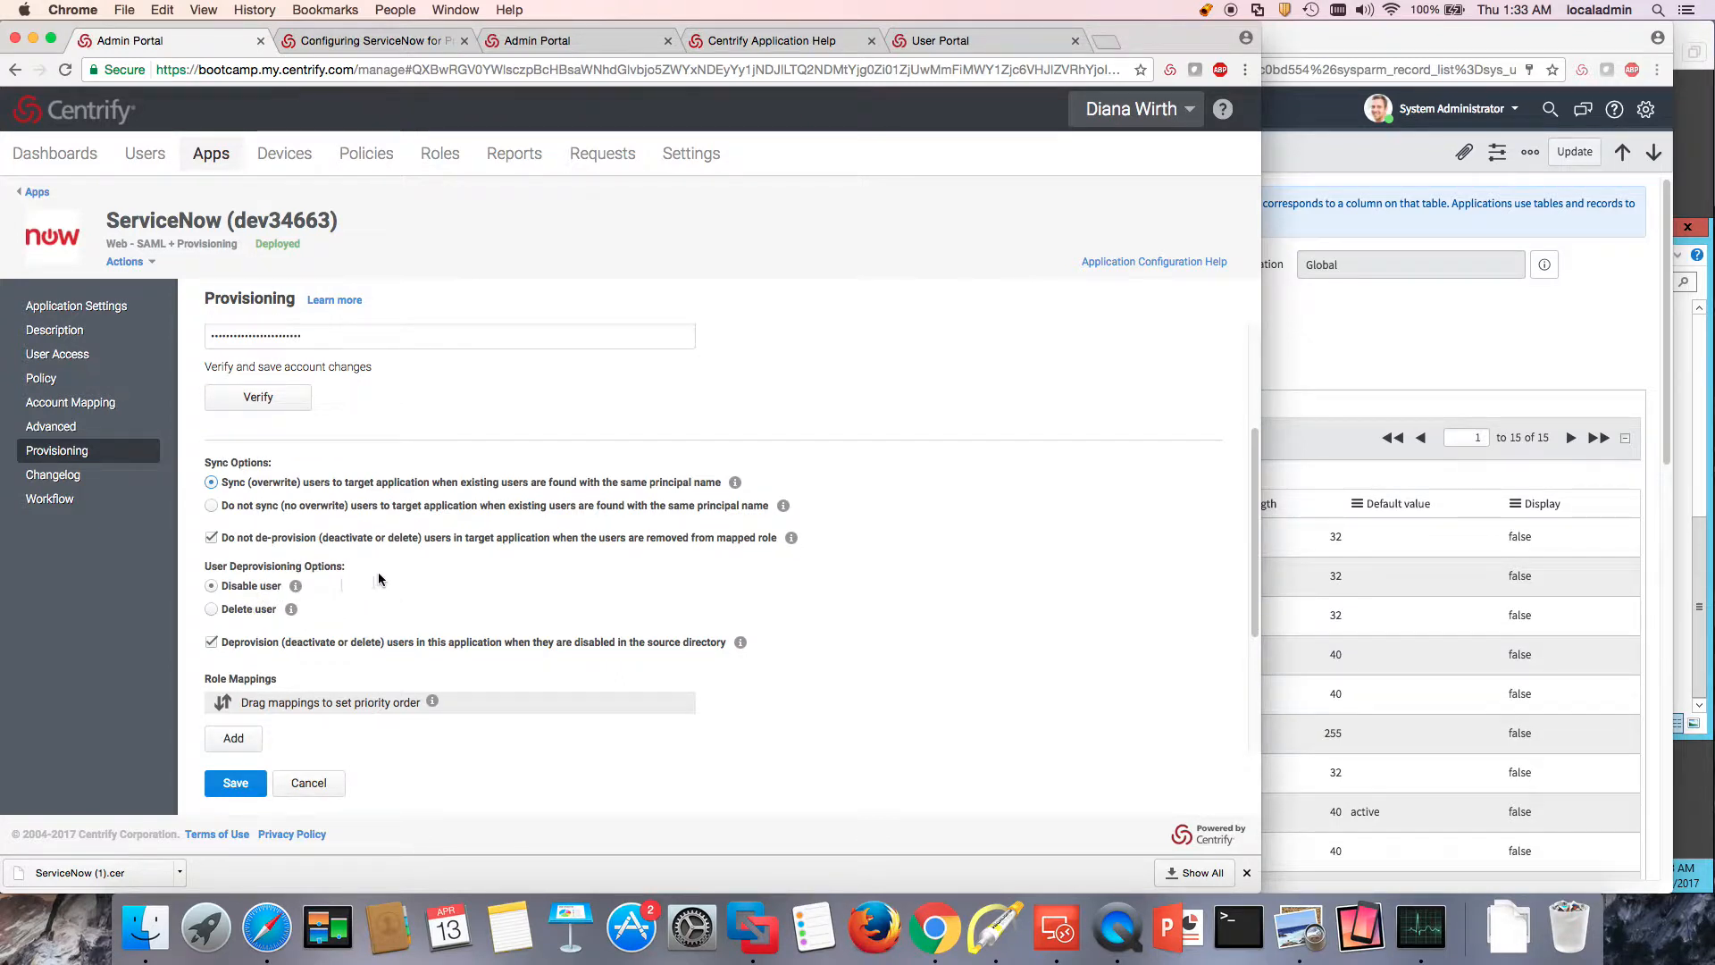
scroll(399, 572, down, 5)
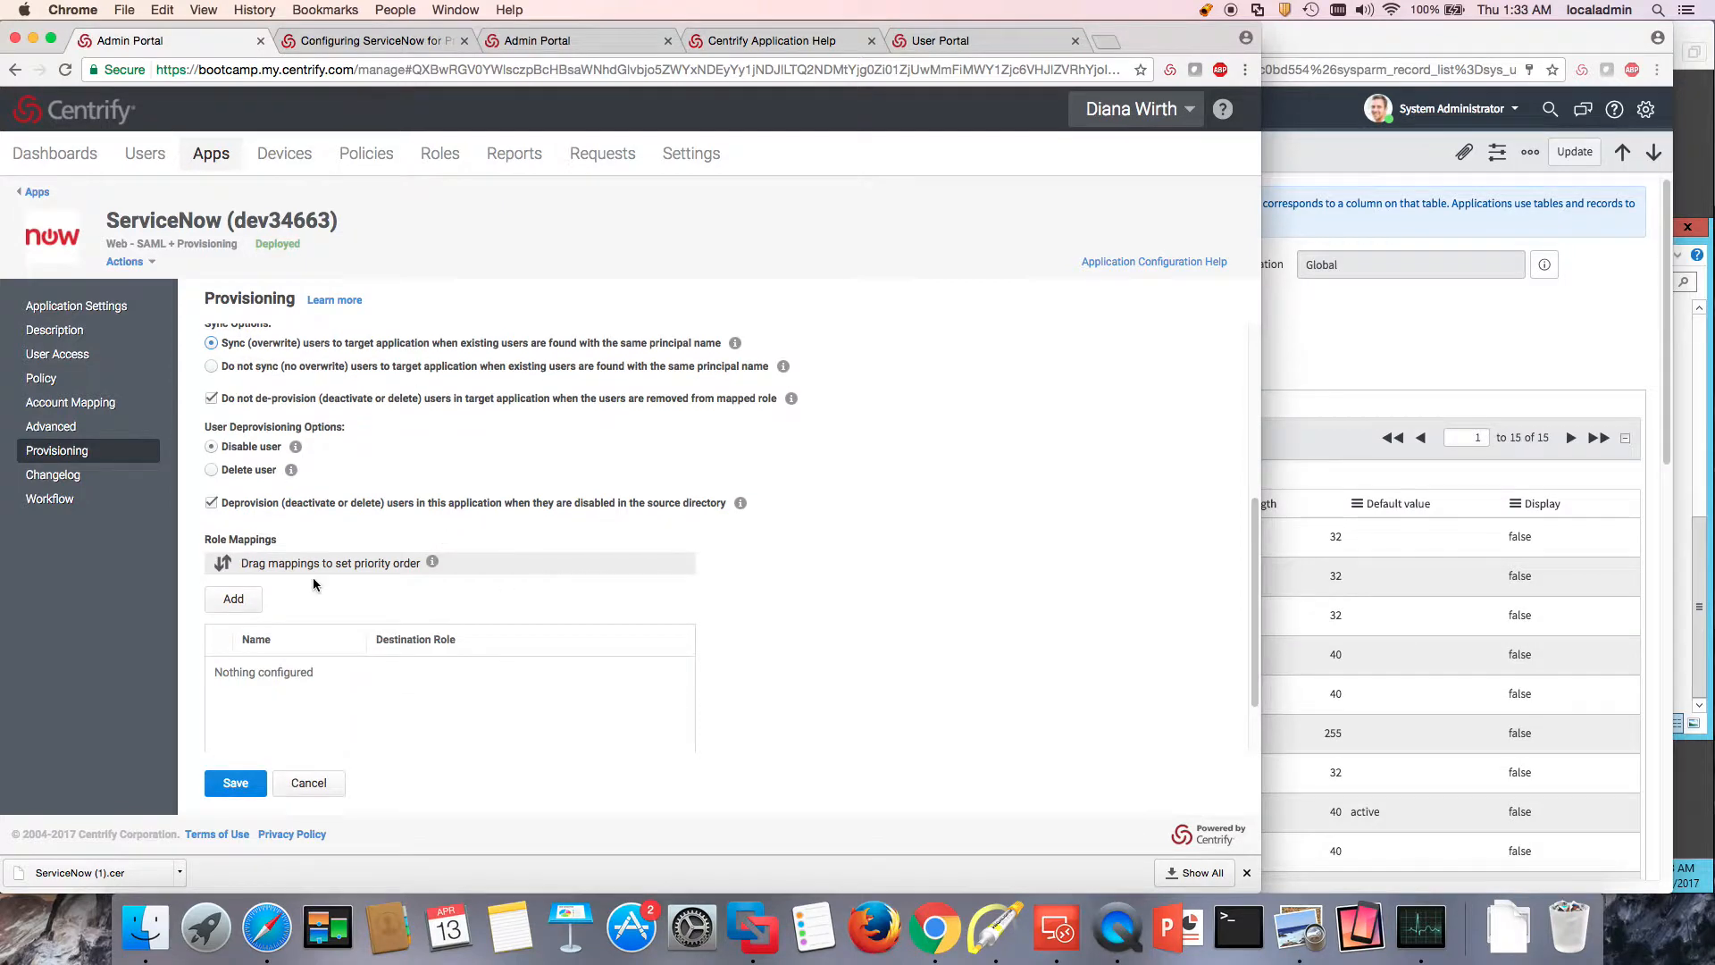
scroll(404, 582, down, 1)
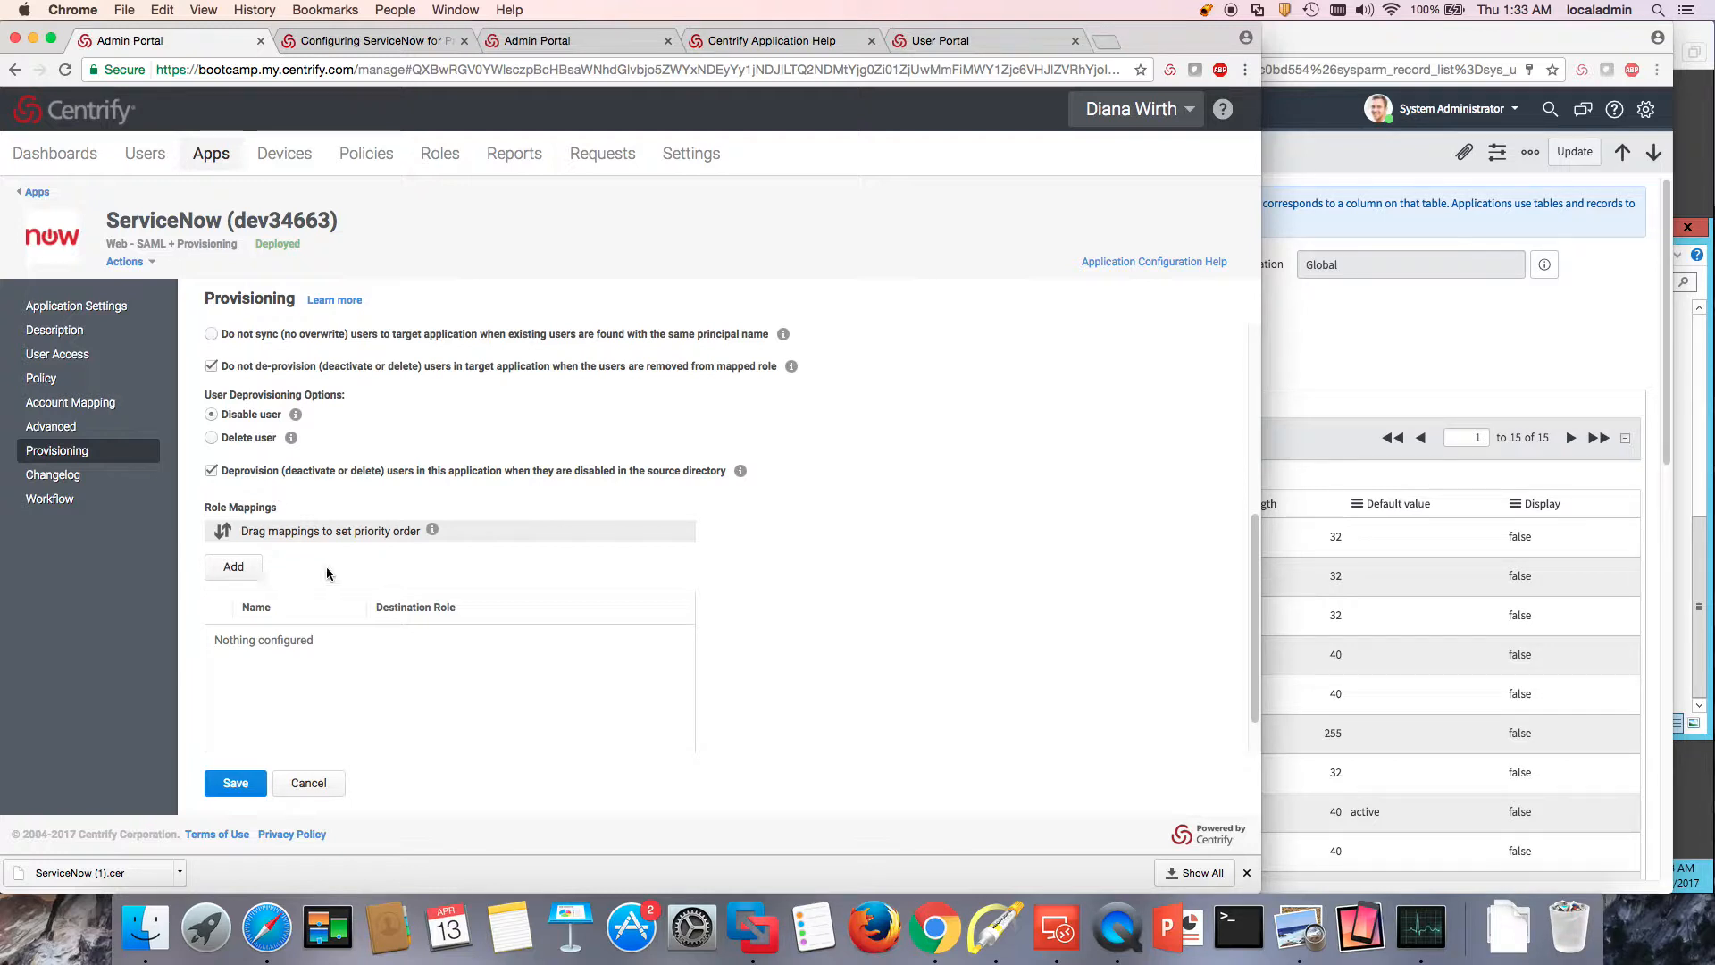
scroll(317, 574, down, 1)
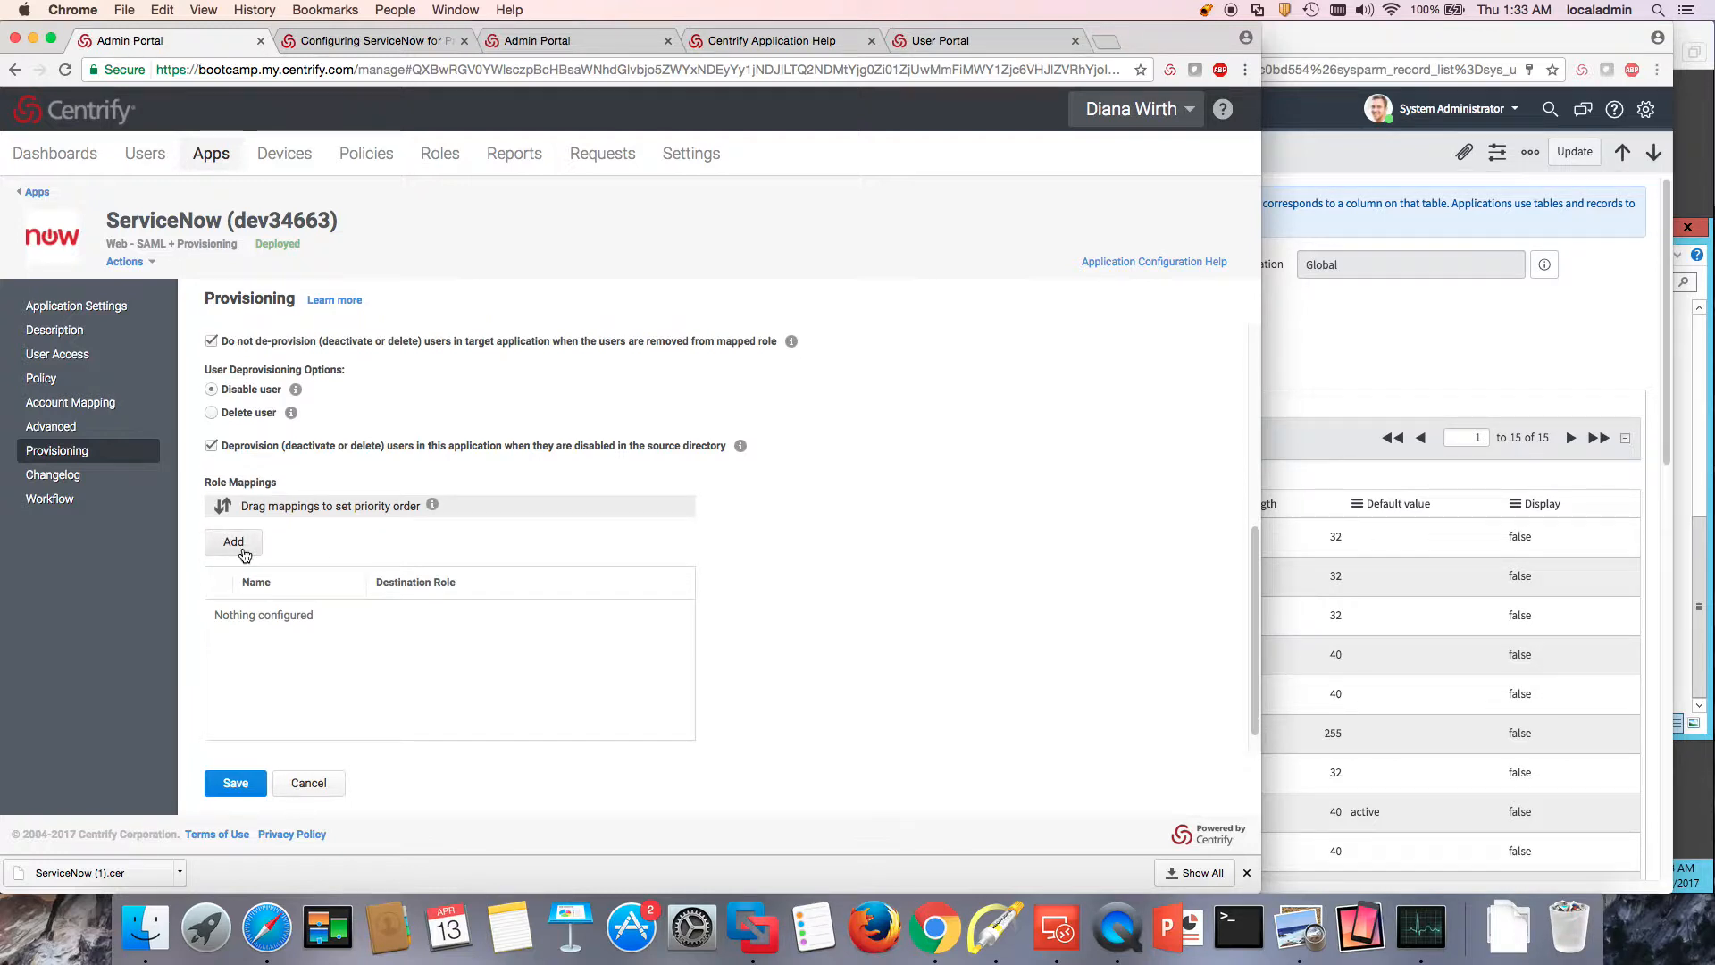
click(243, 553)
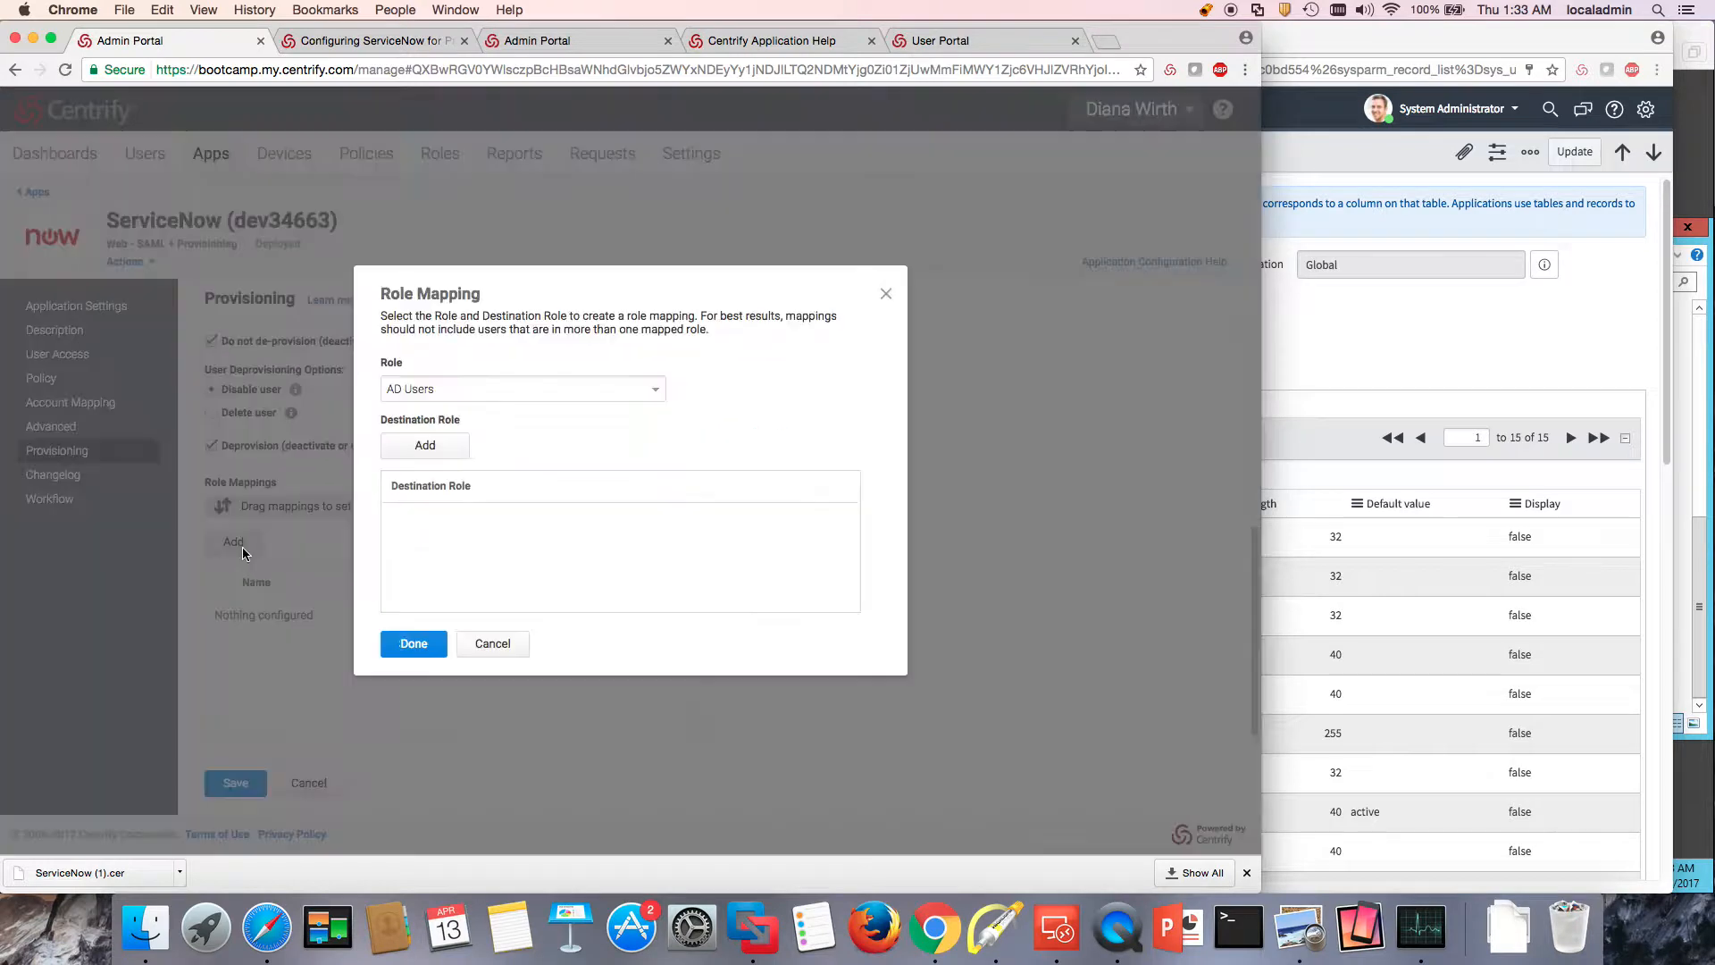
click(659, 393)
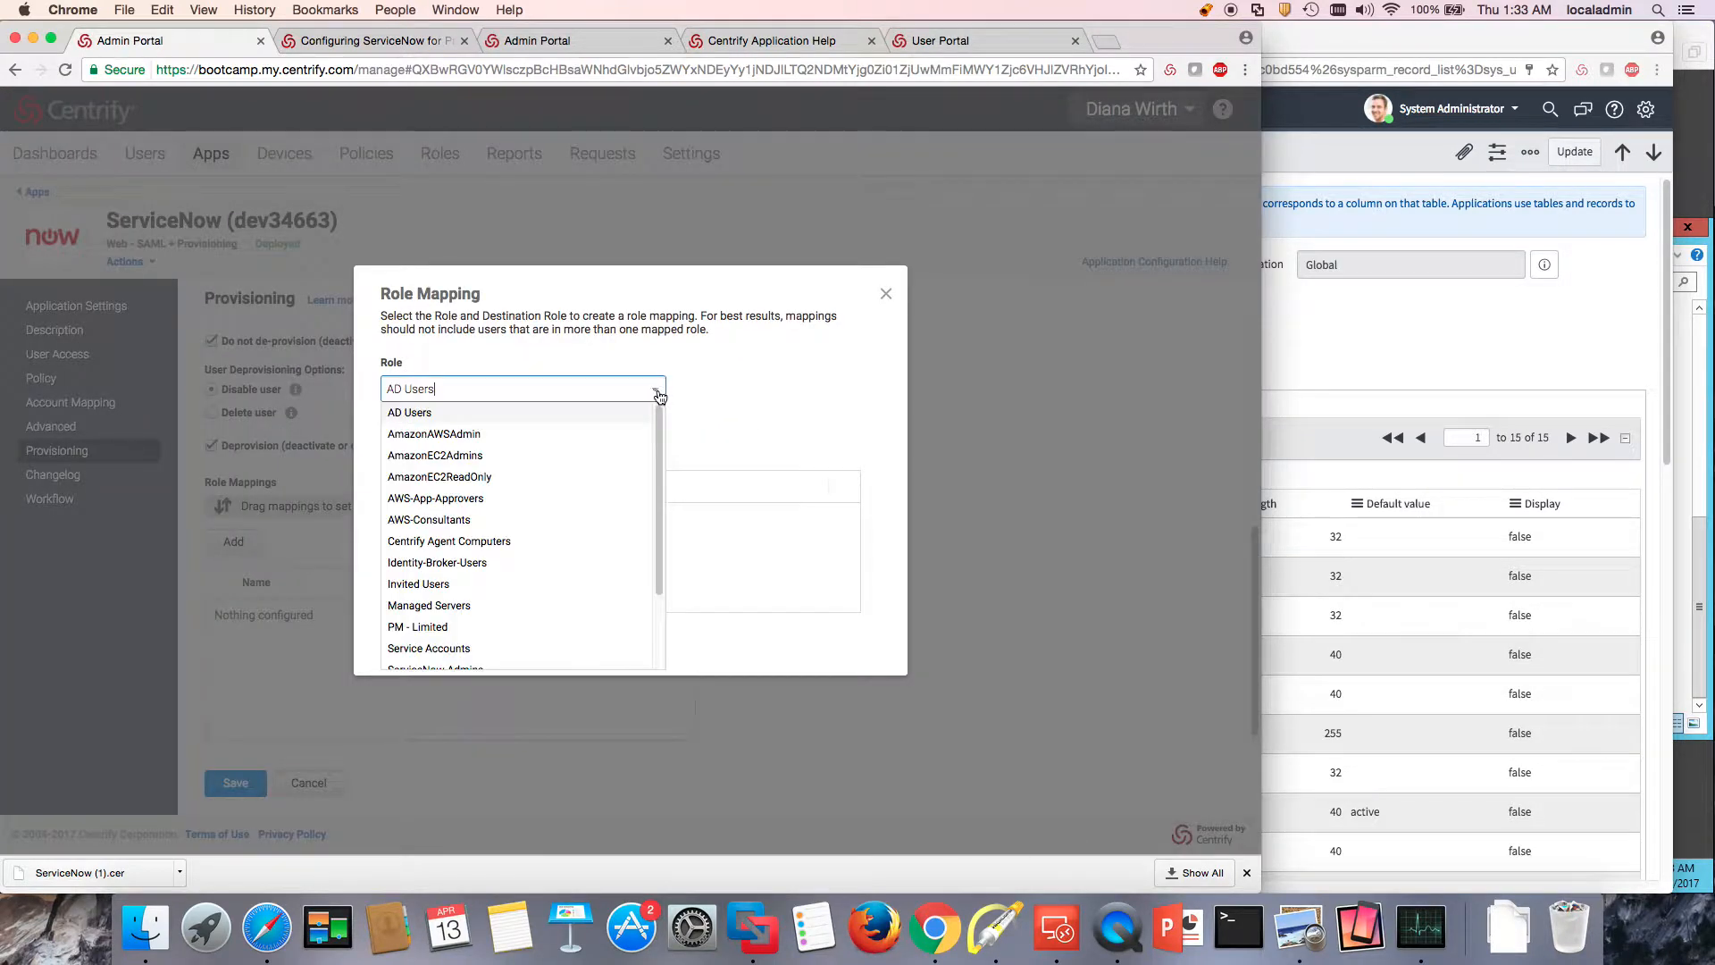
drag(658, 444, 659, 561)
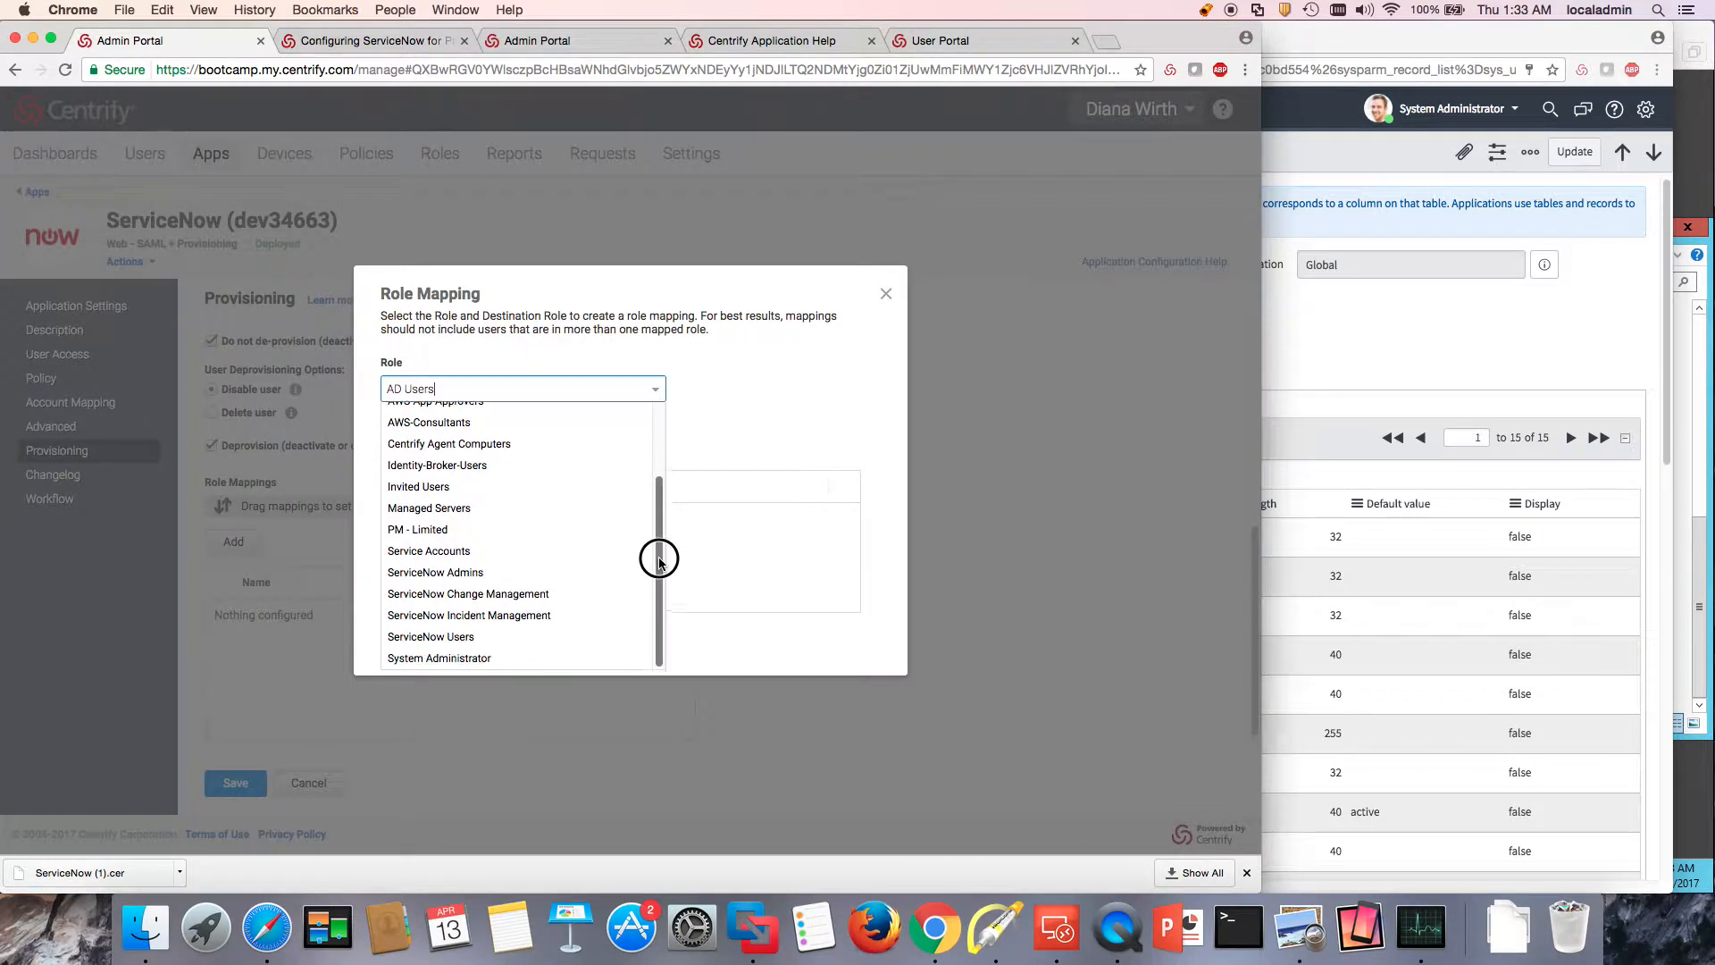
click(527, 615)
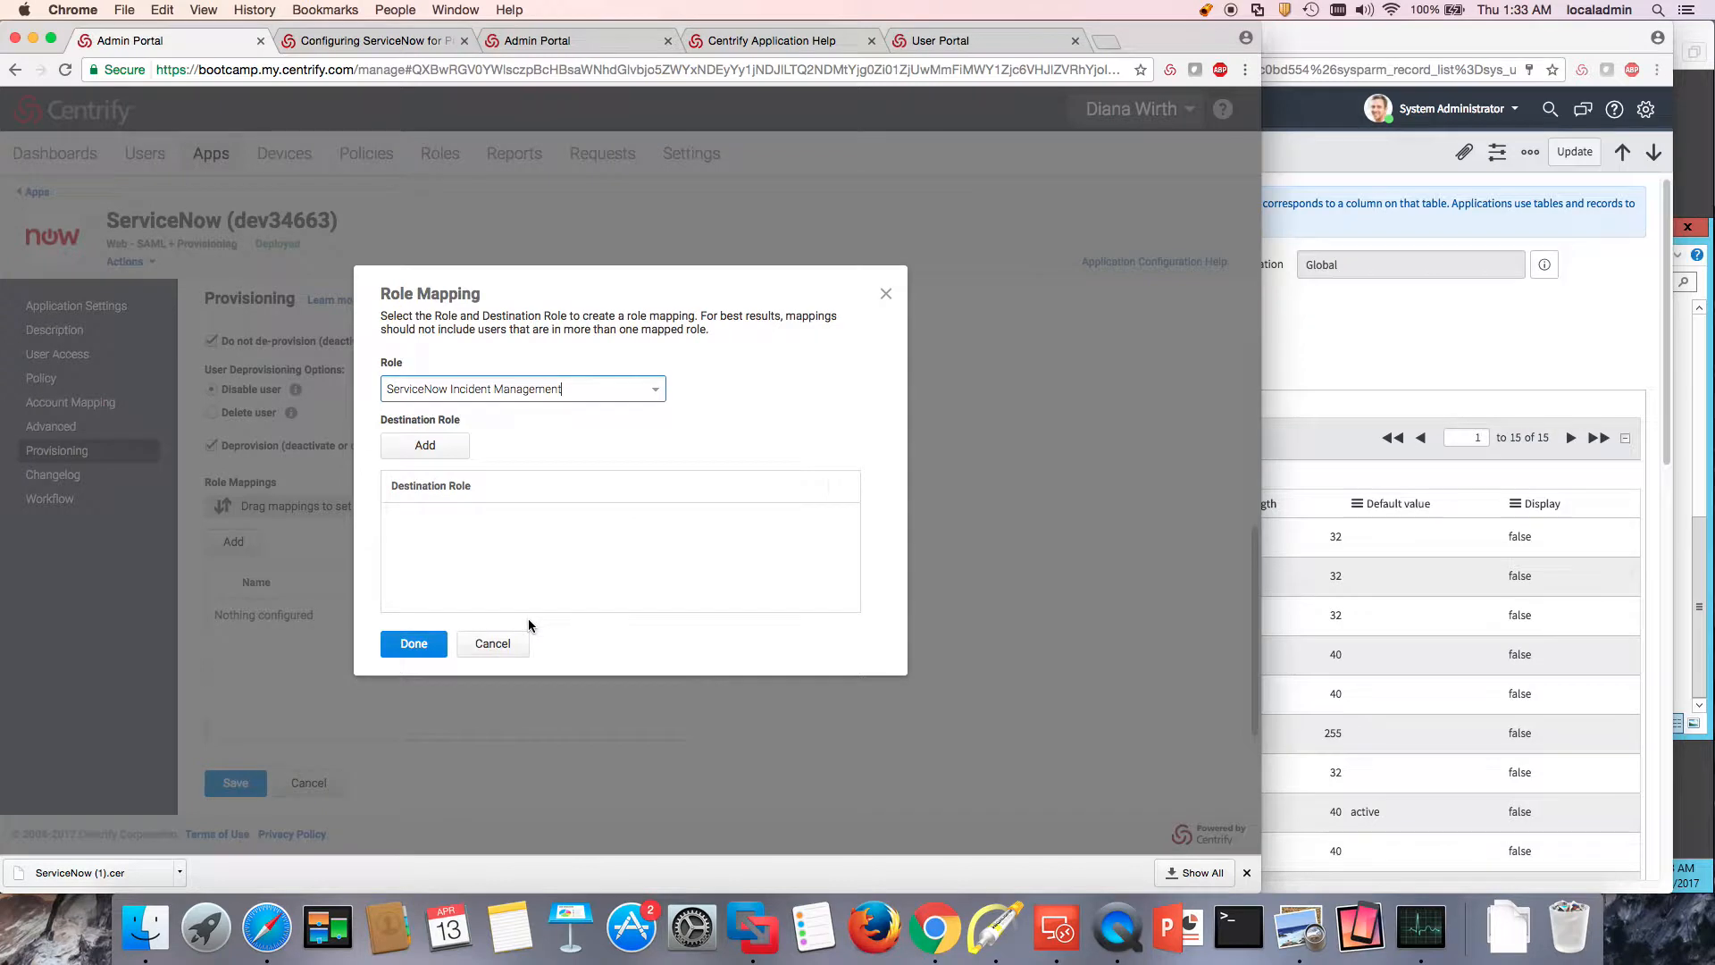
- Add itil_admin as the mapping's destination role, finish the mapping, and save the provisioning settings
click(423, 444)
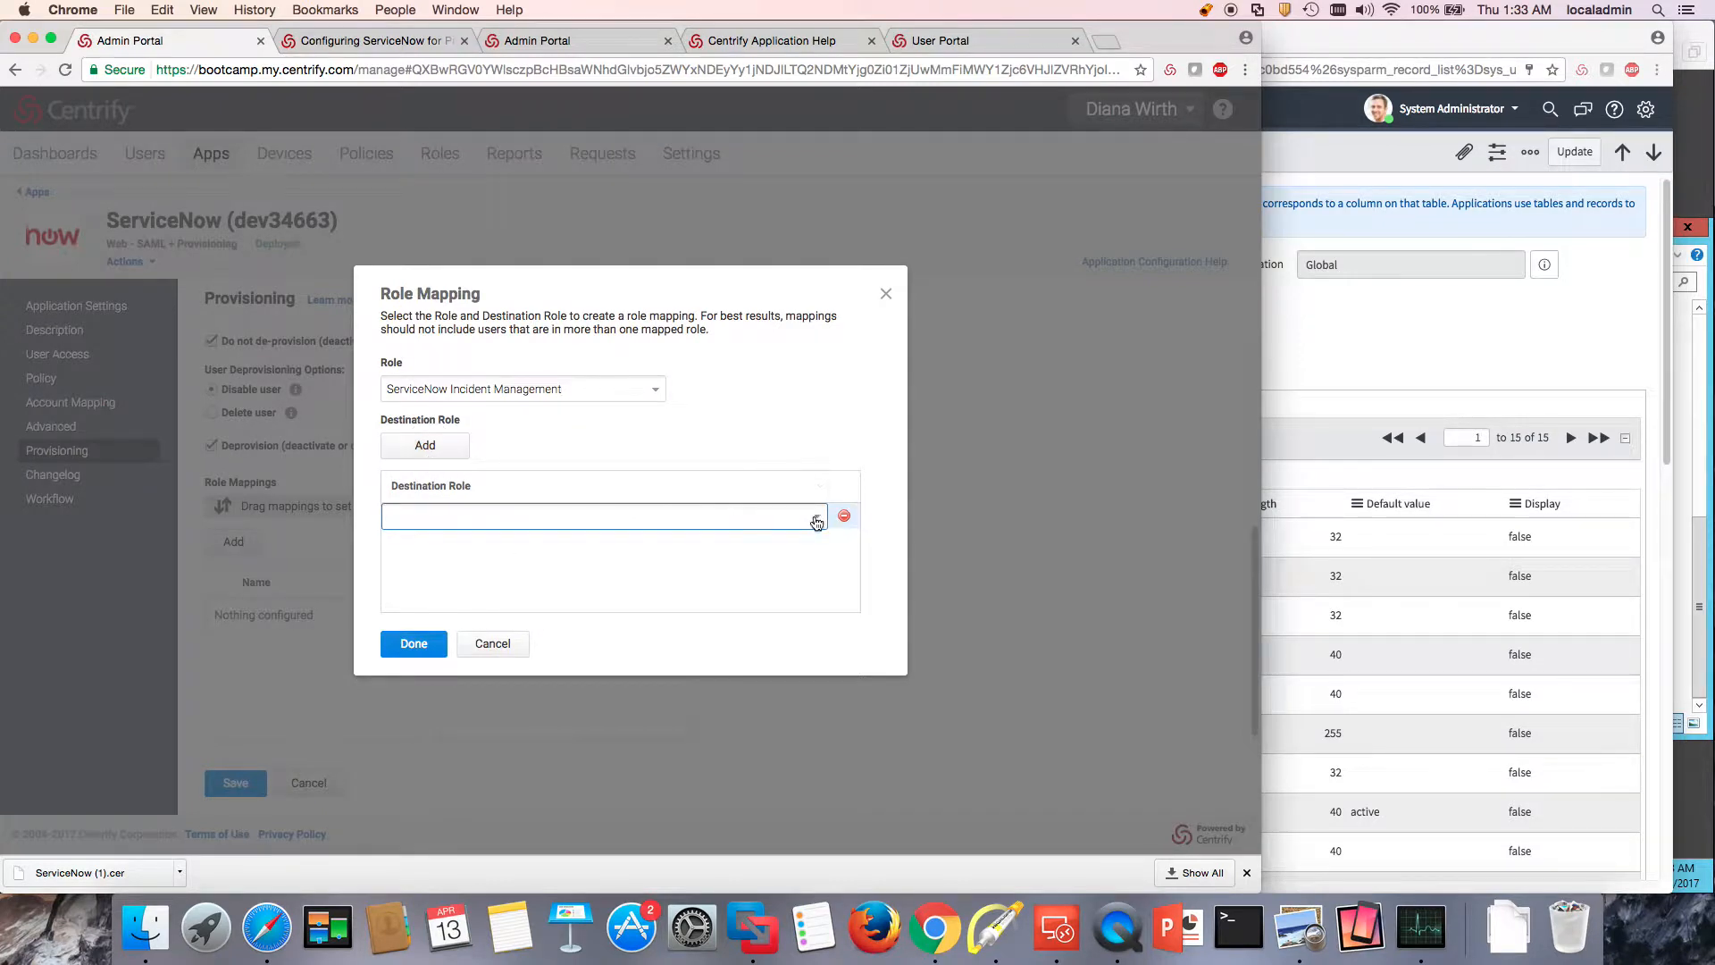
click(816, 517)
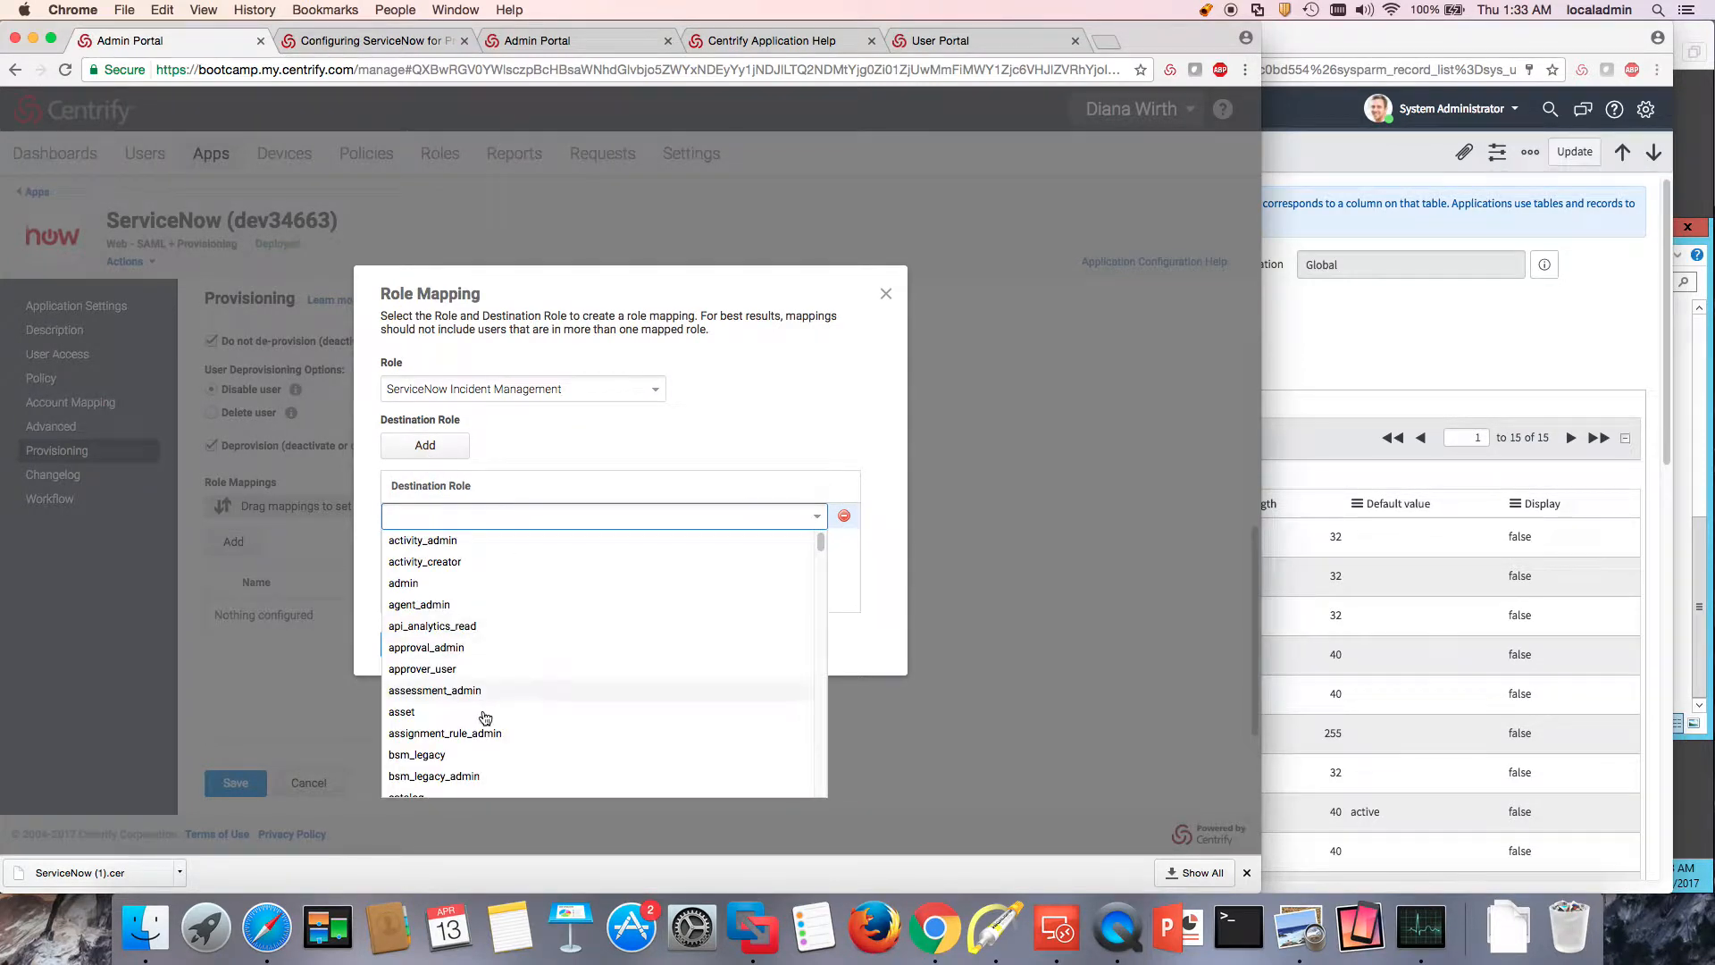
scroll(518, 713, down, 10)
scroll(525, 719, down, 15)
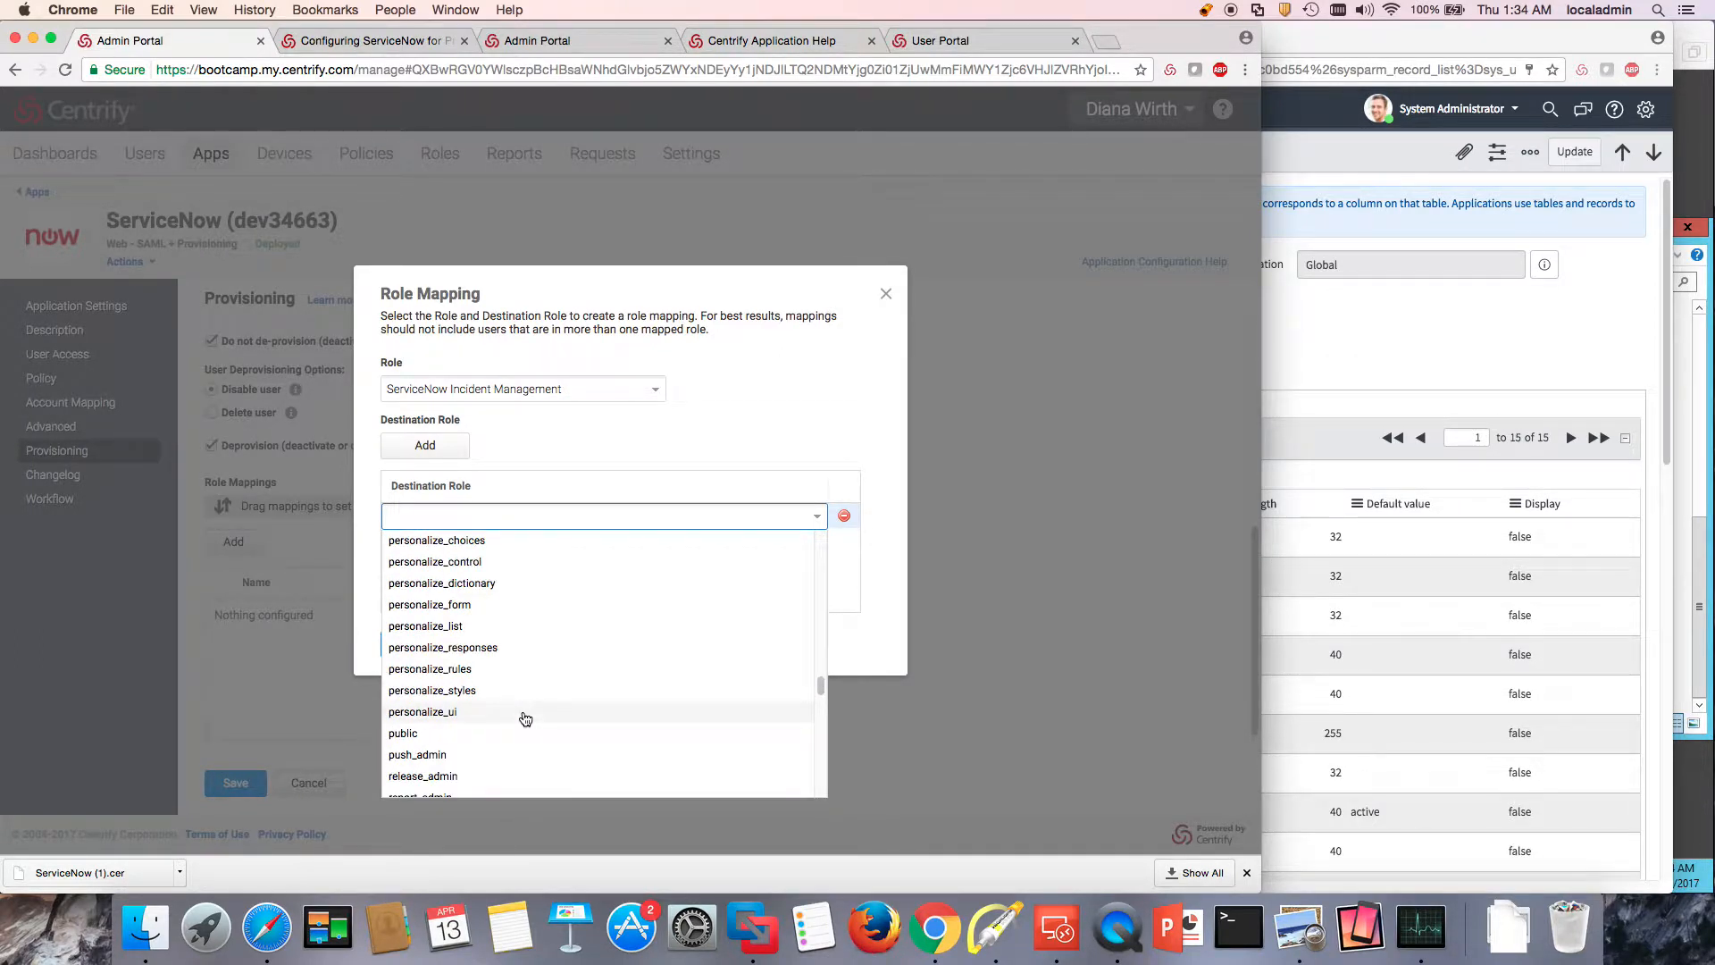
scroll(525, 719, up, 10)
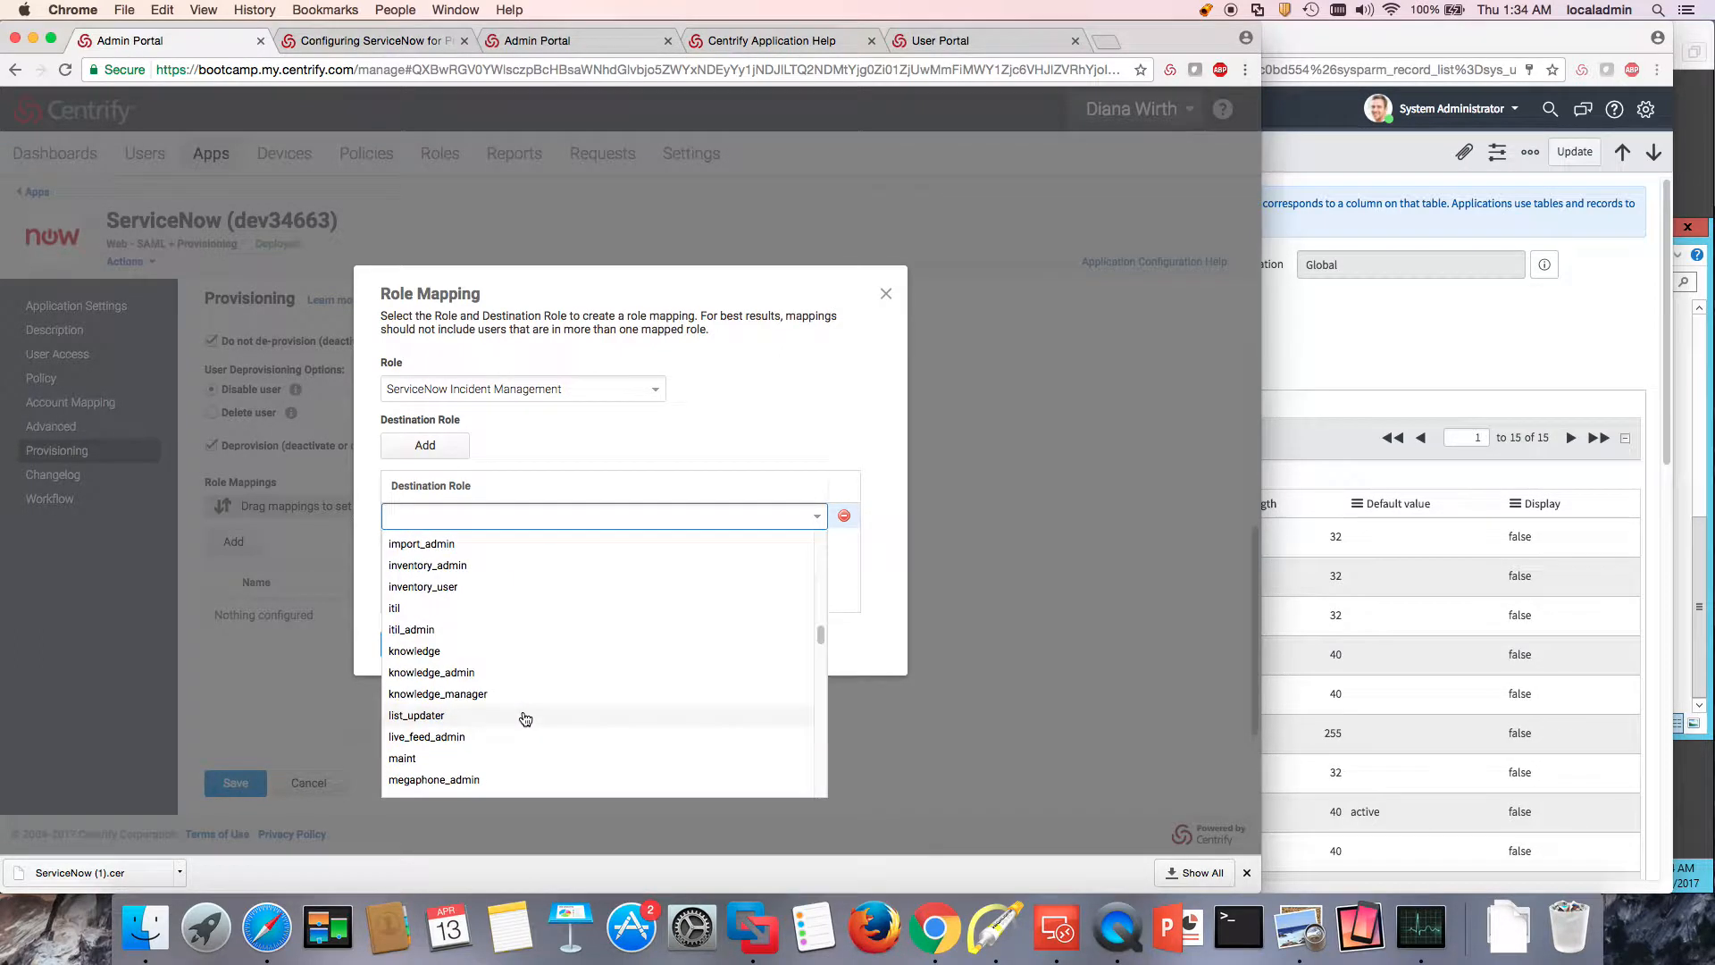
click(418, 632)
click(413, 655)
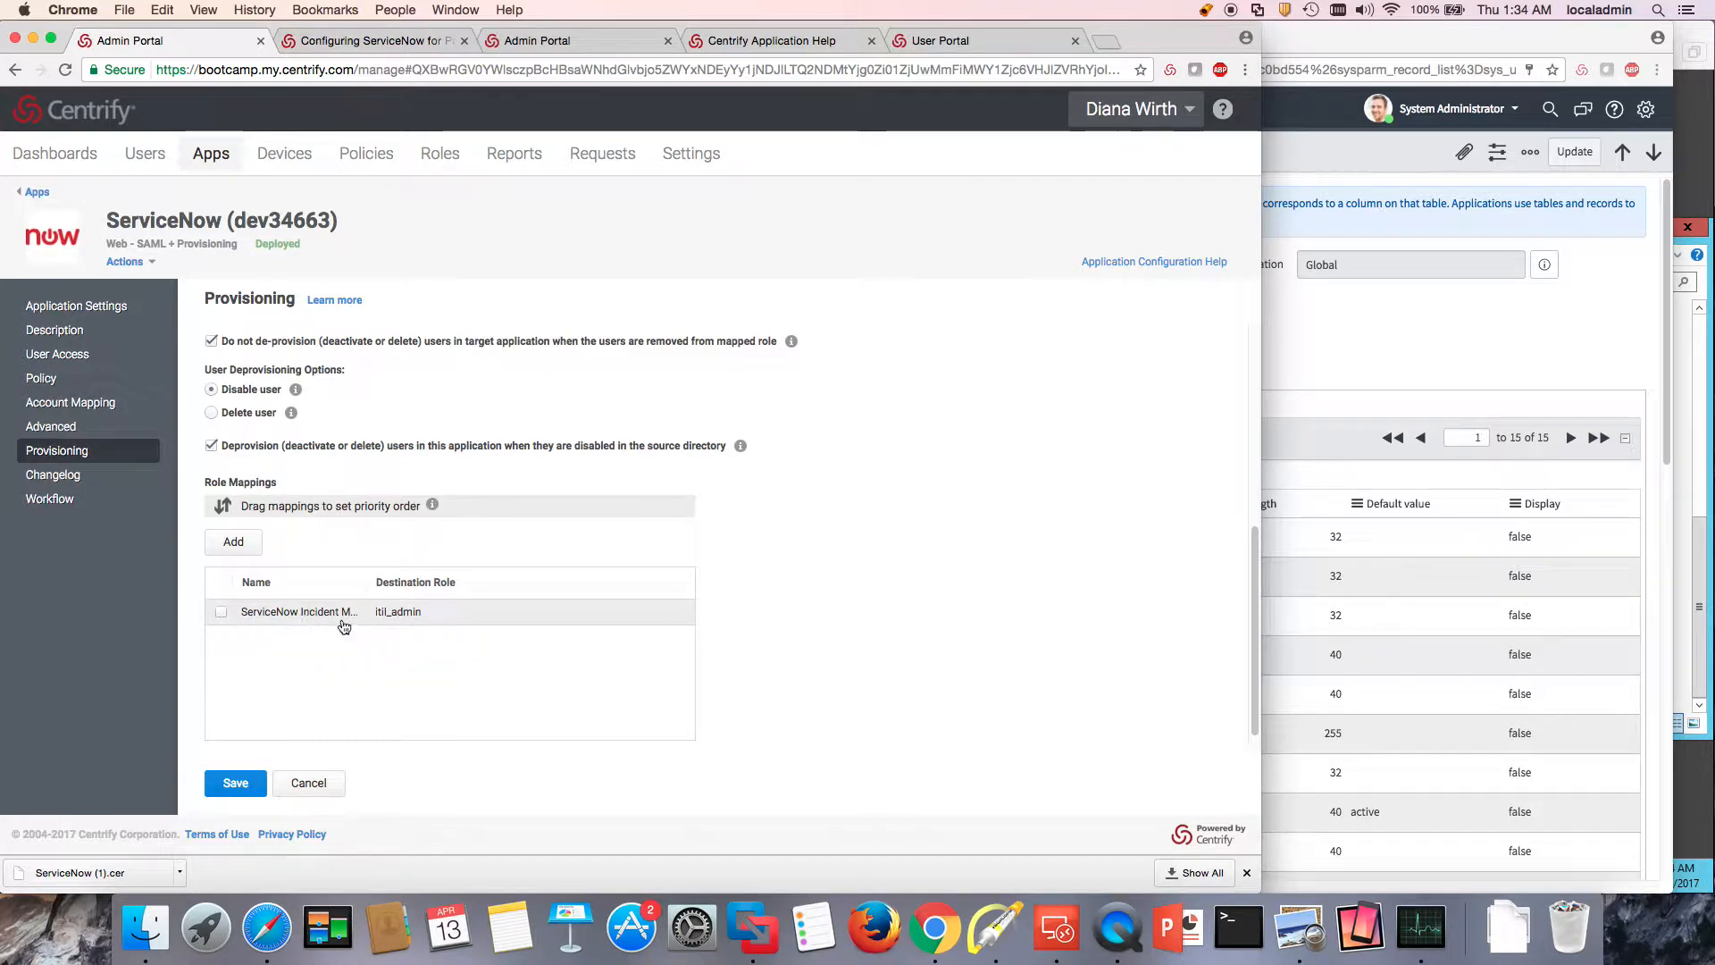
scroll(538, 693, down, 1)
click(241, 797)
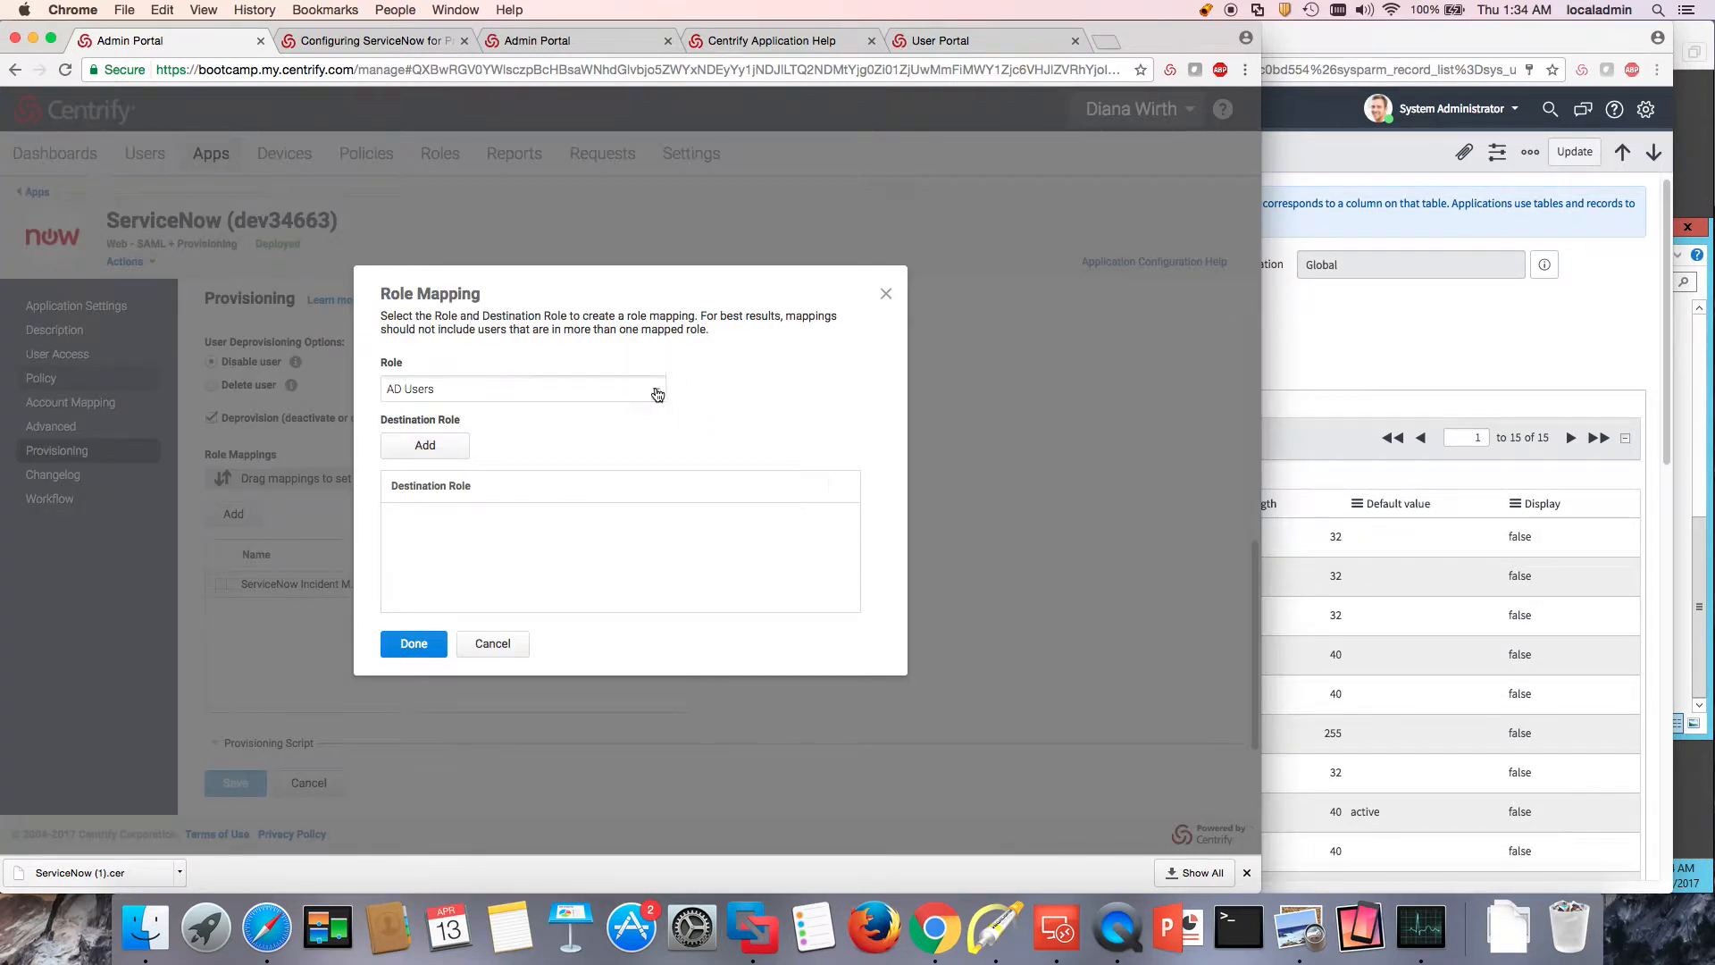
- Set the new mapping's role to System Administrator and add an empty destination role entry
click(659, 393)
drag(661, 425, 662, 554)
click(509, 658)
click(509, 659)
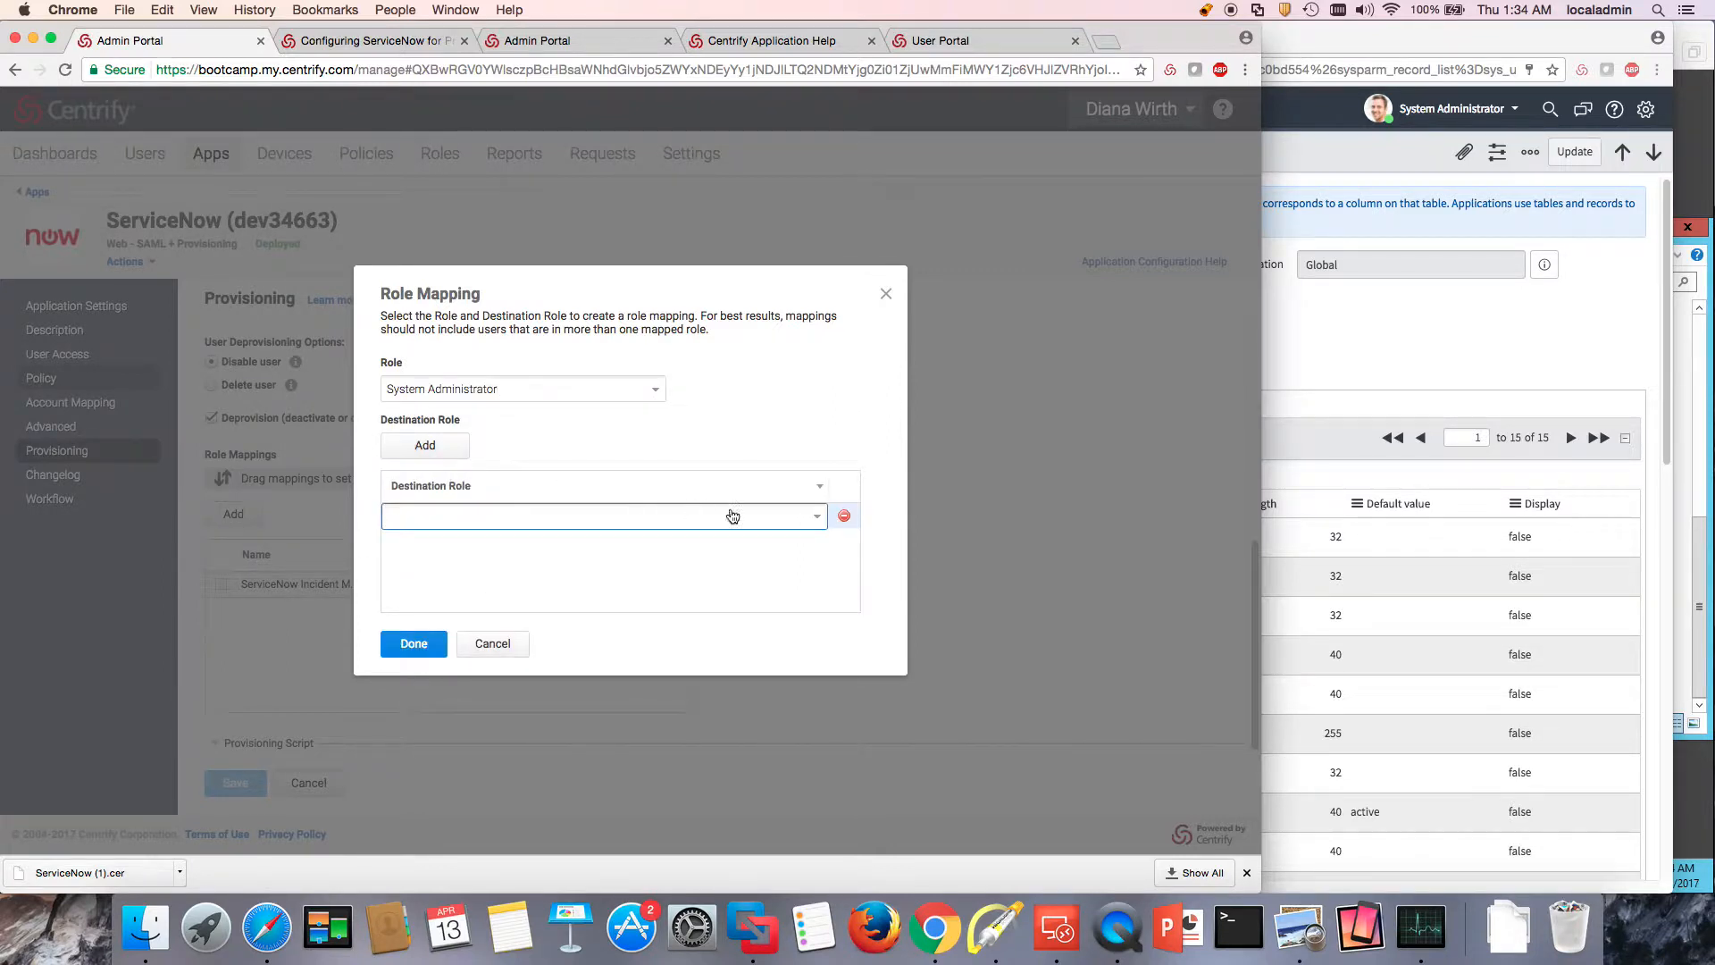
- Choose admin as the System Administrator mapping's destination role, finish the mapping, and save the provisioning settings
click(818, 525)
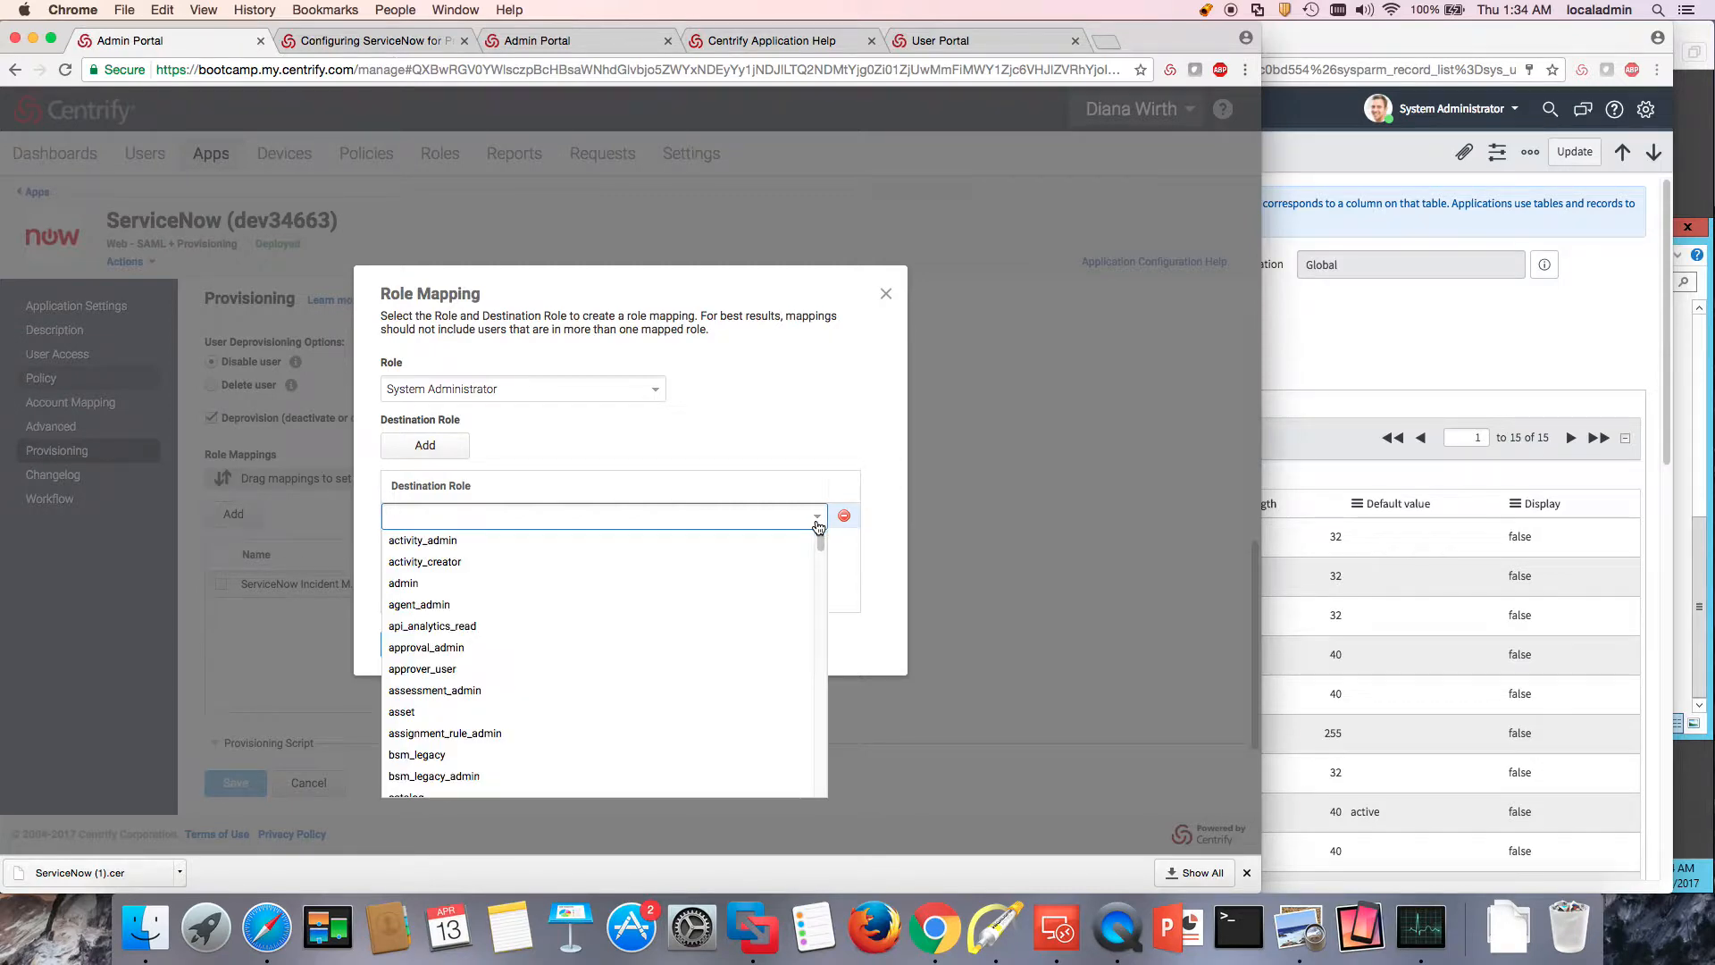
click(419, 593)
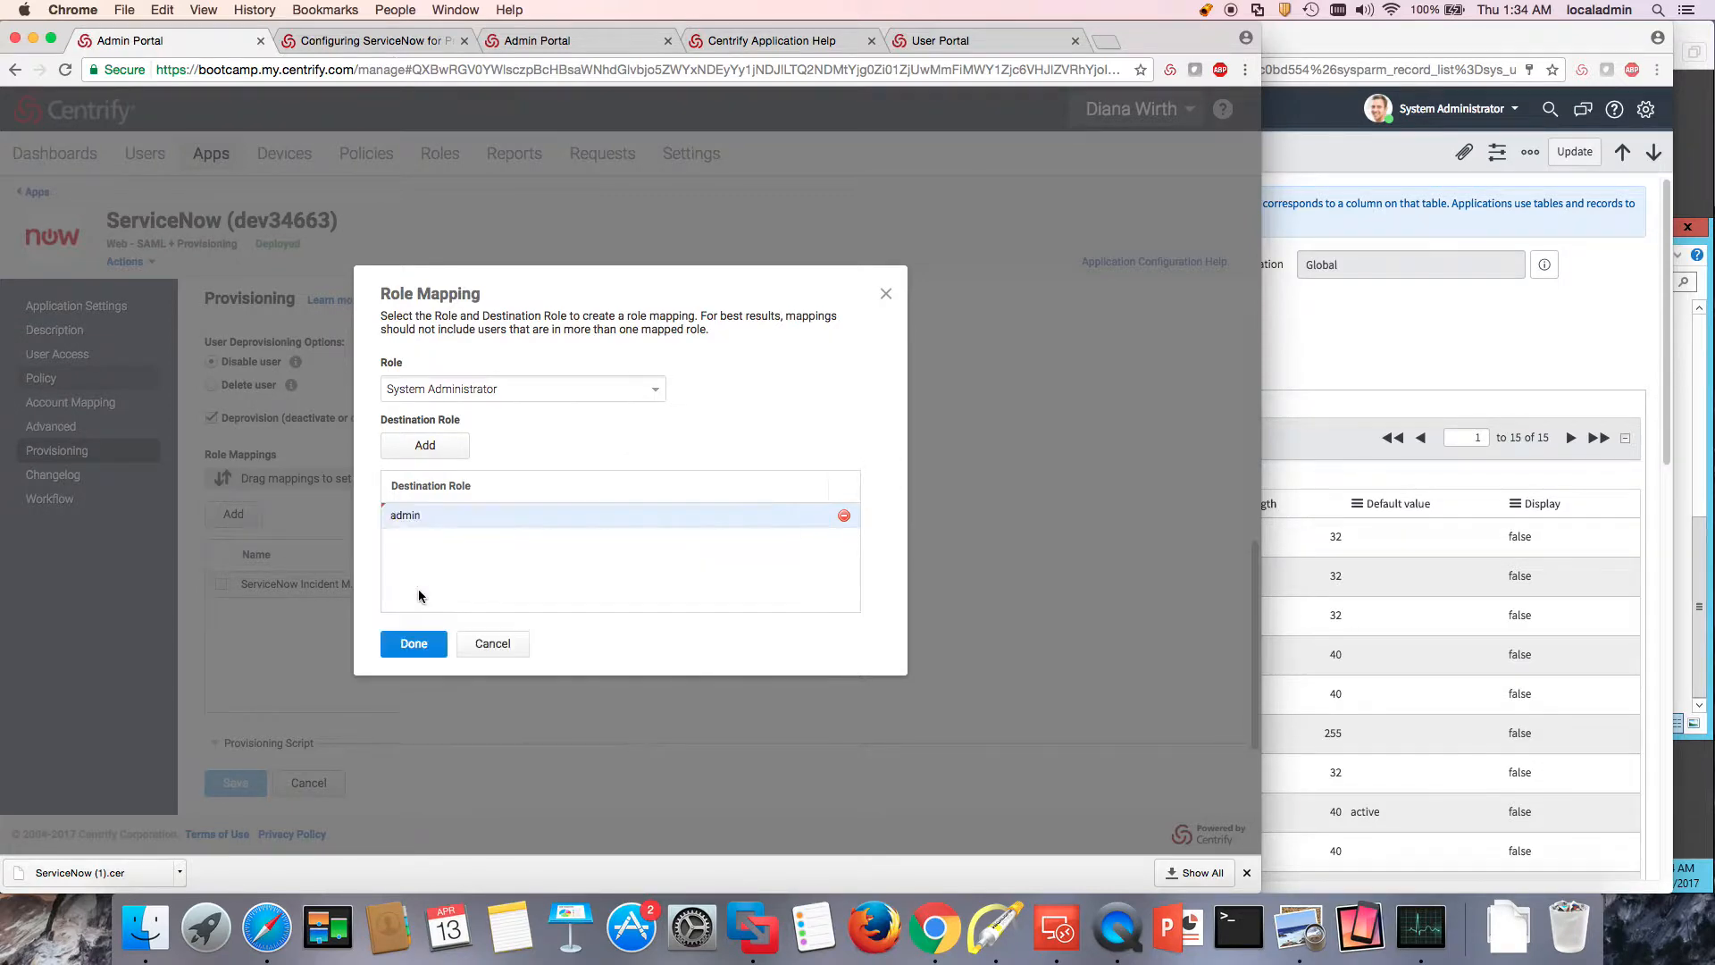
click(413, 645)
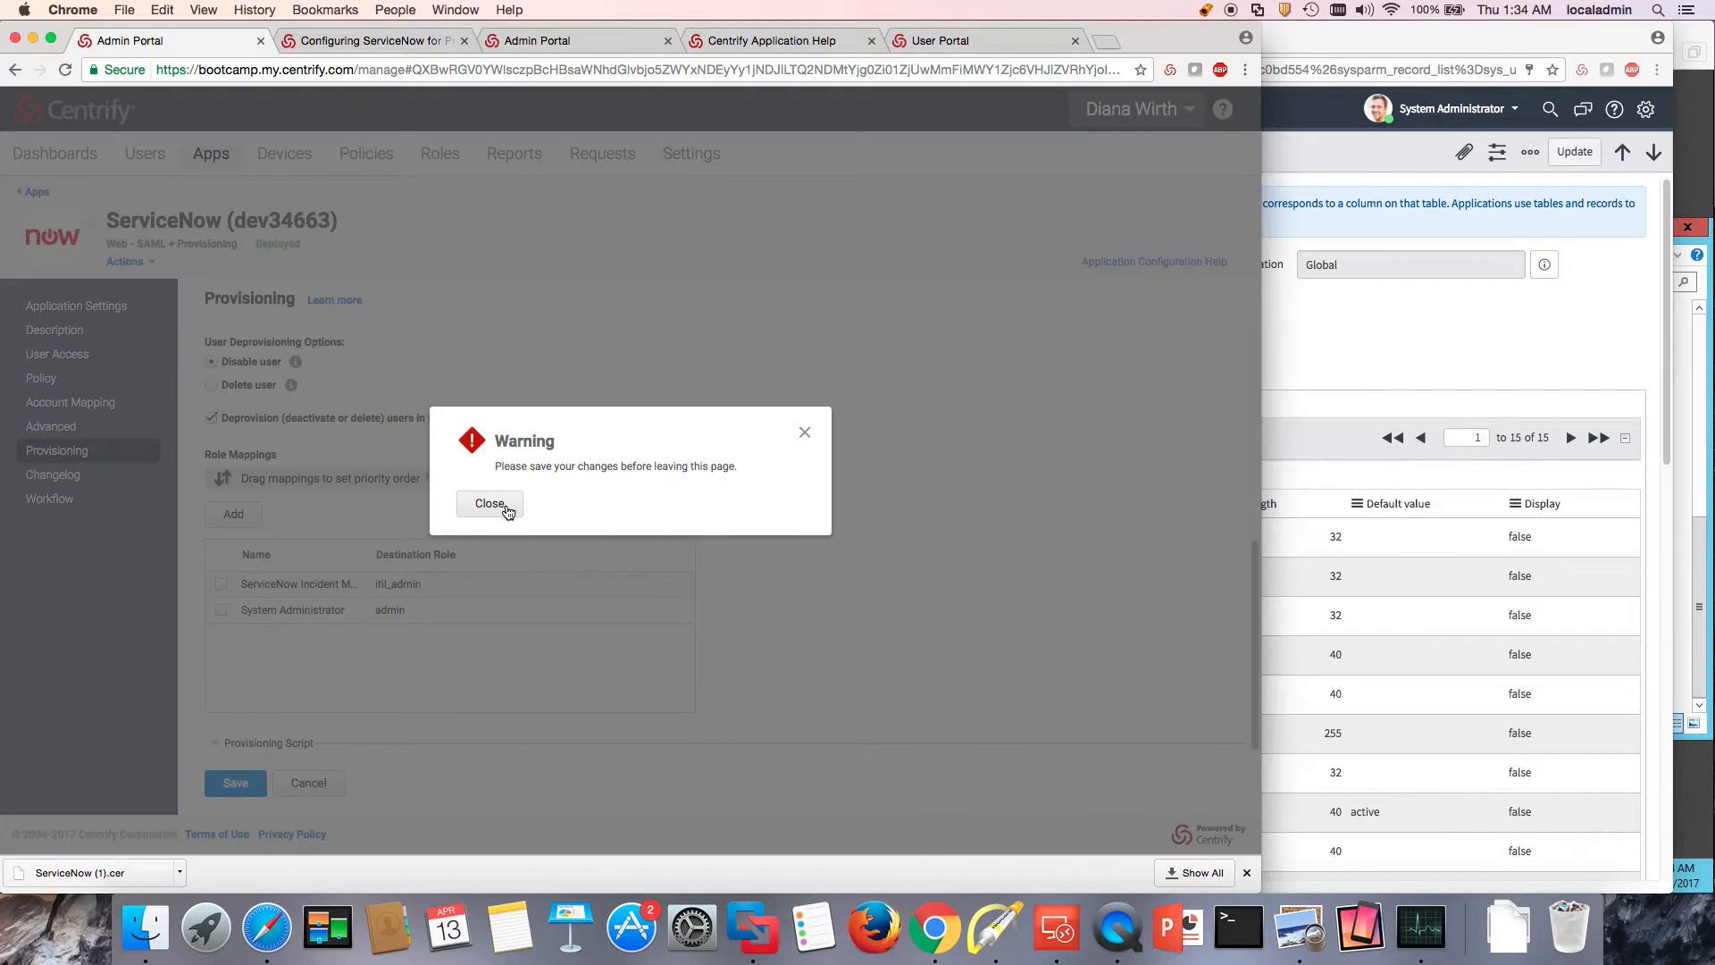
click(491, 502)
click(234, 783)
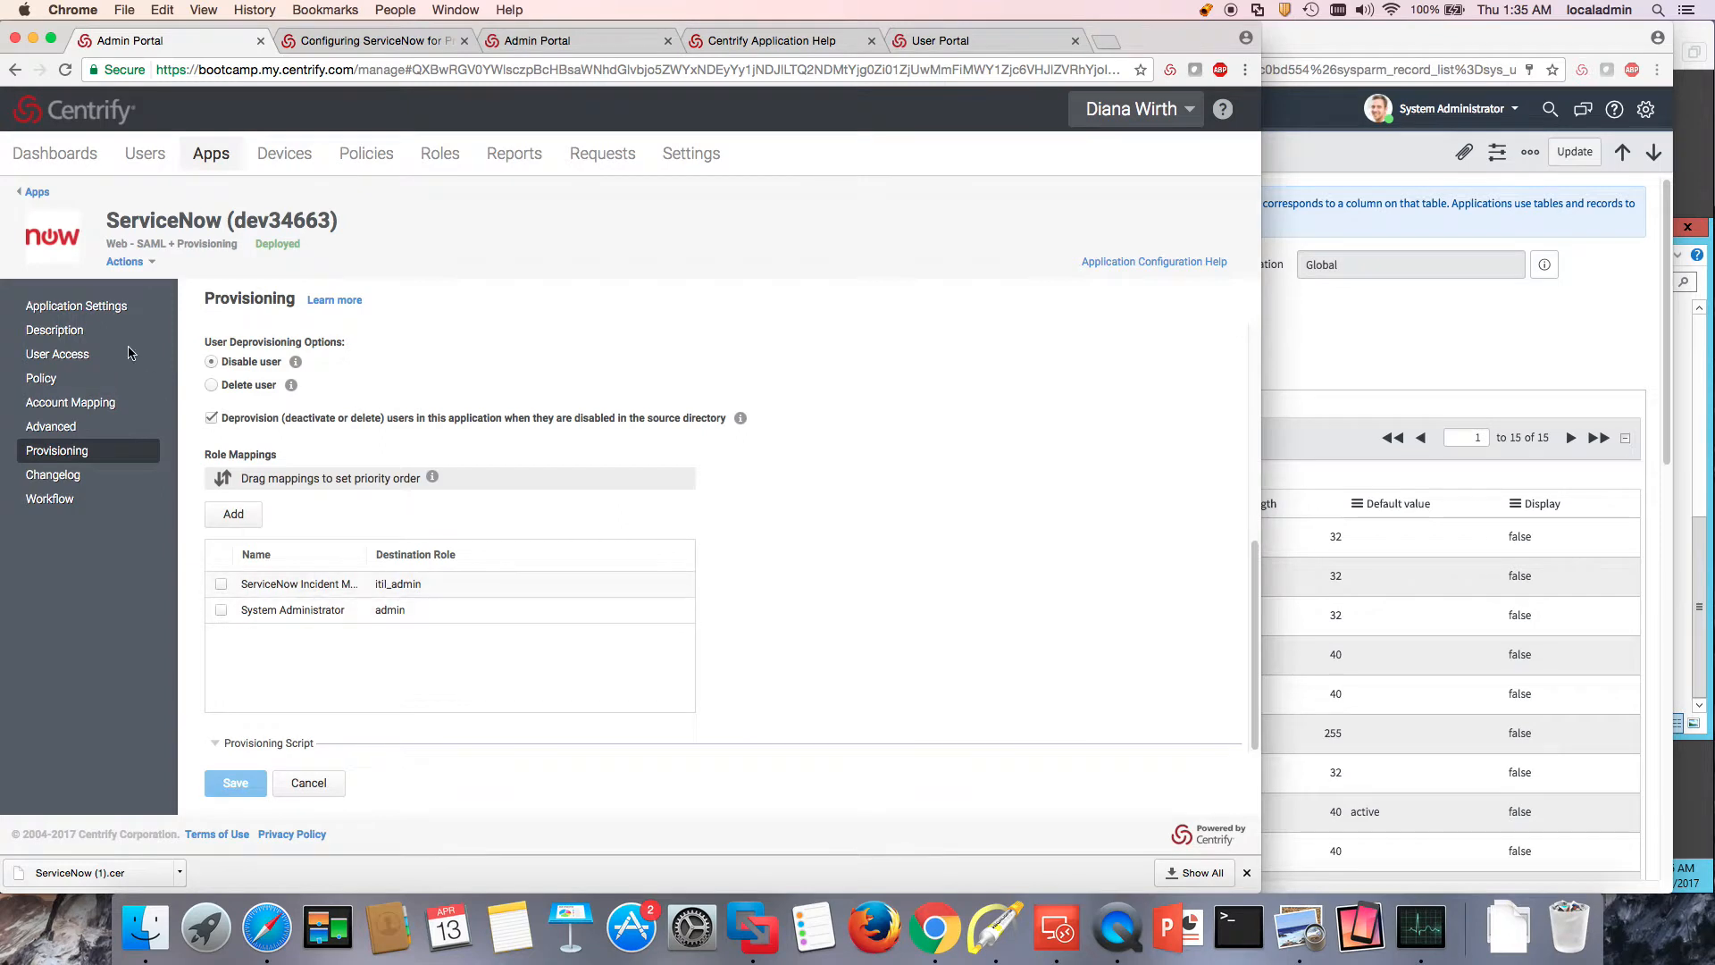
- Open the ServiceNow app's User Access settings and decline to let the browser save the password for this site
click(71, 357)
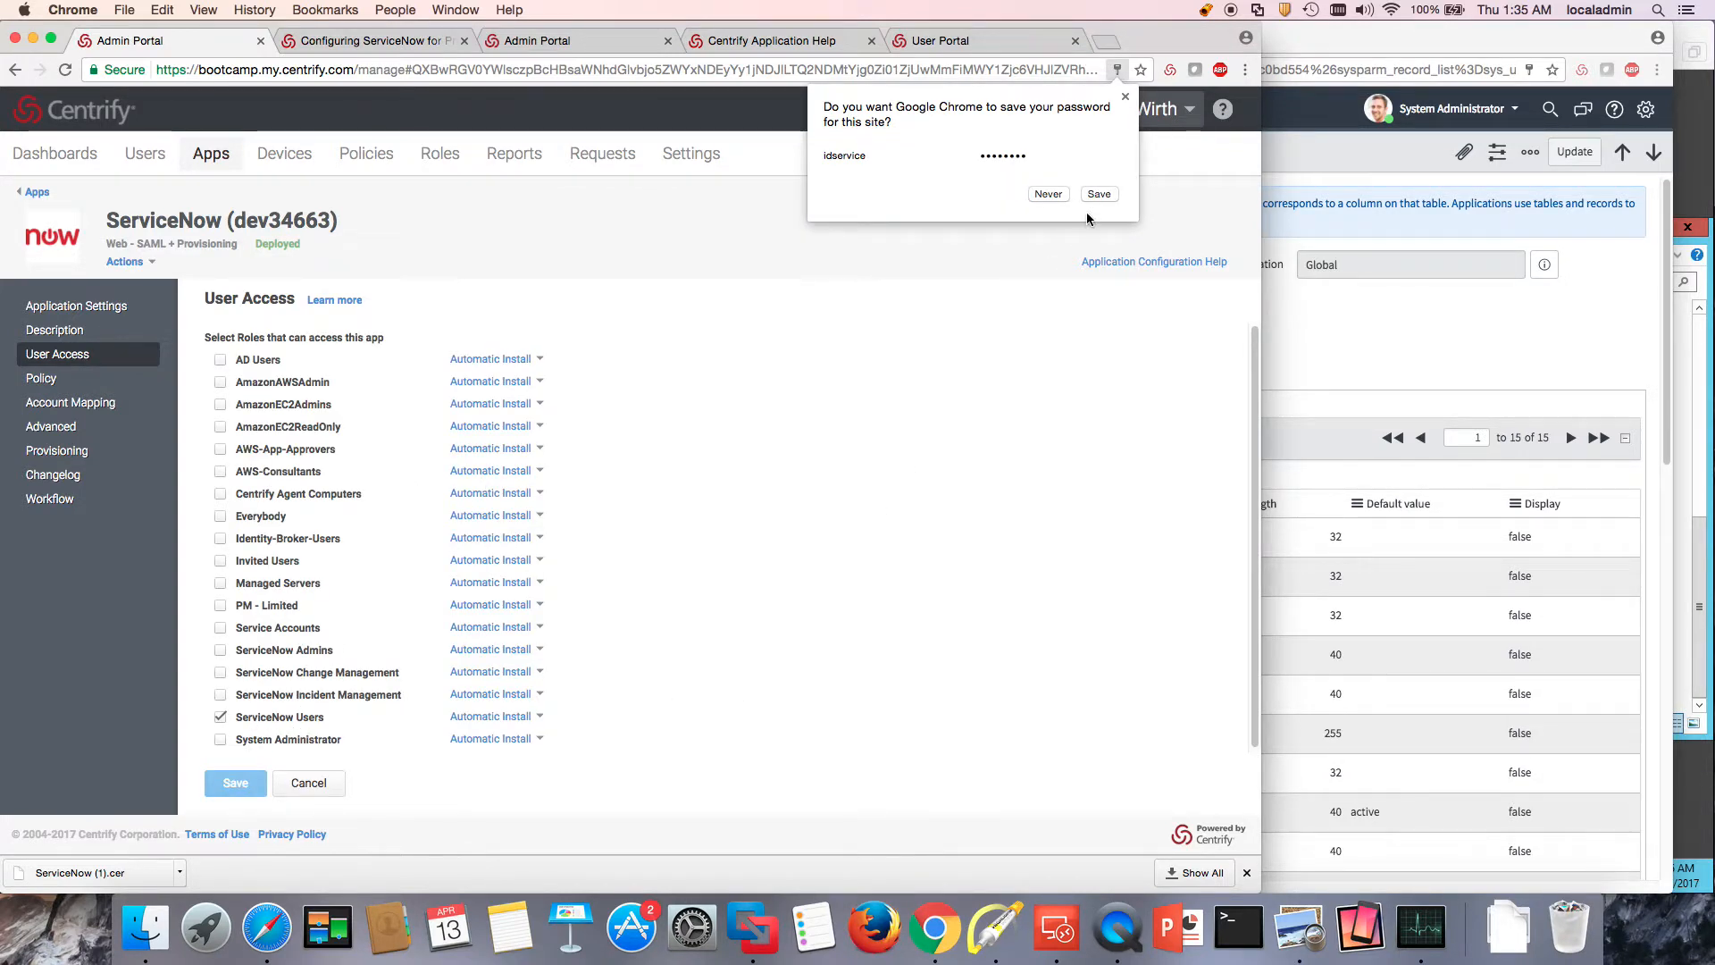
click(1048, 195)
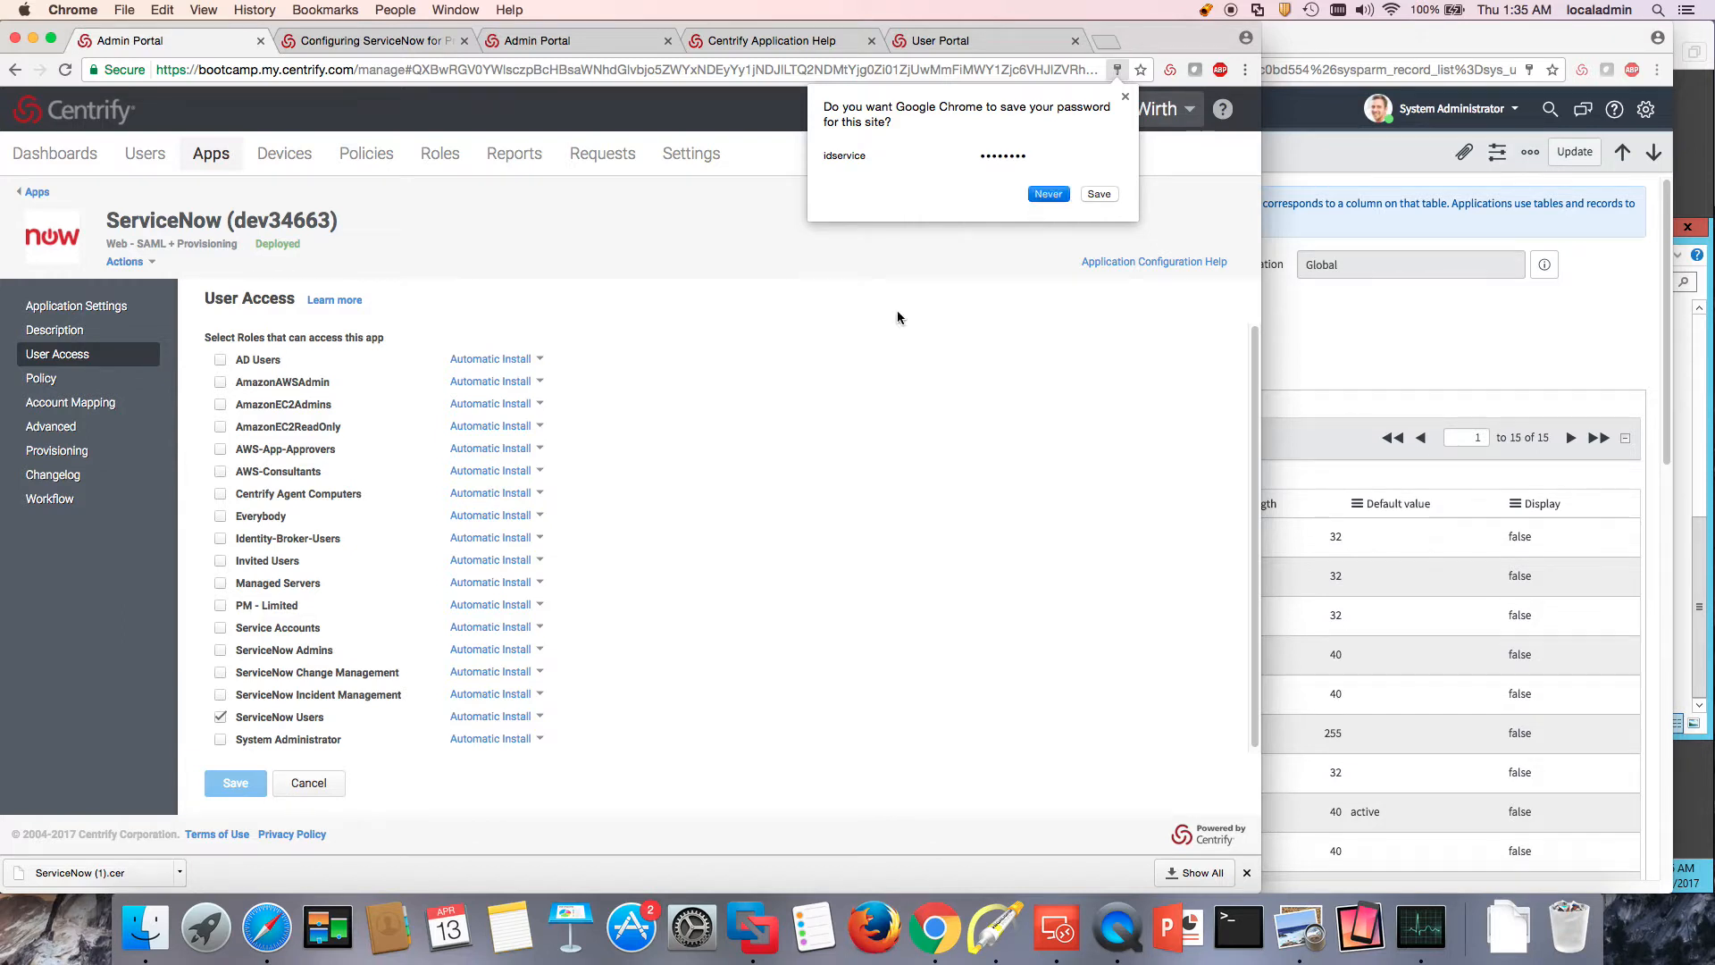
- Try to save app access for System Administrator and ServiceNow Incident Management in place of ServiceNow Users
scroll(629, 680, down, 1)
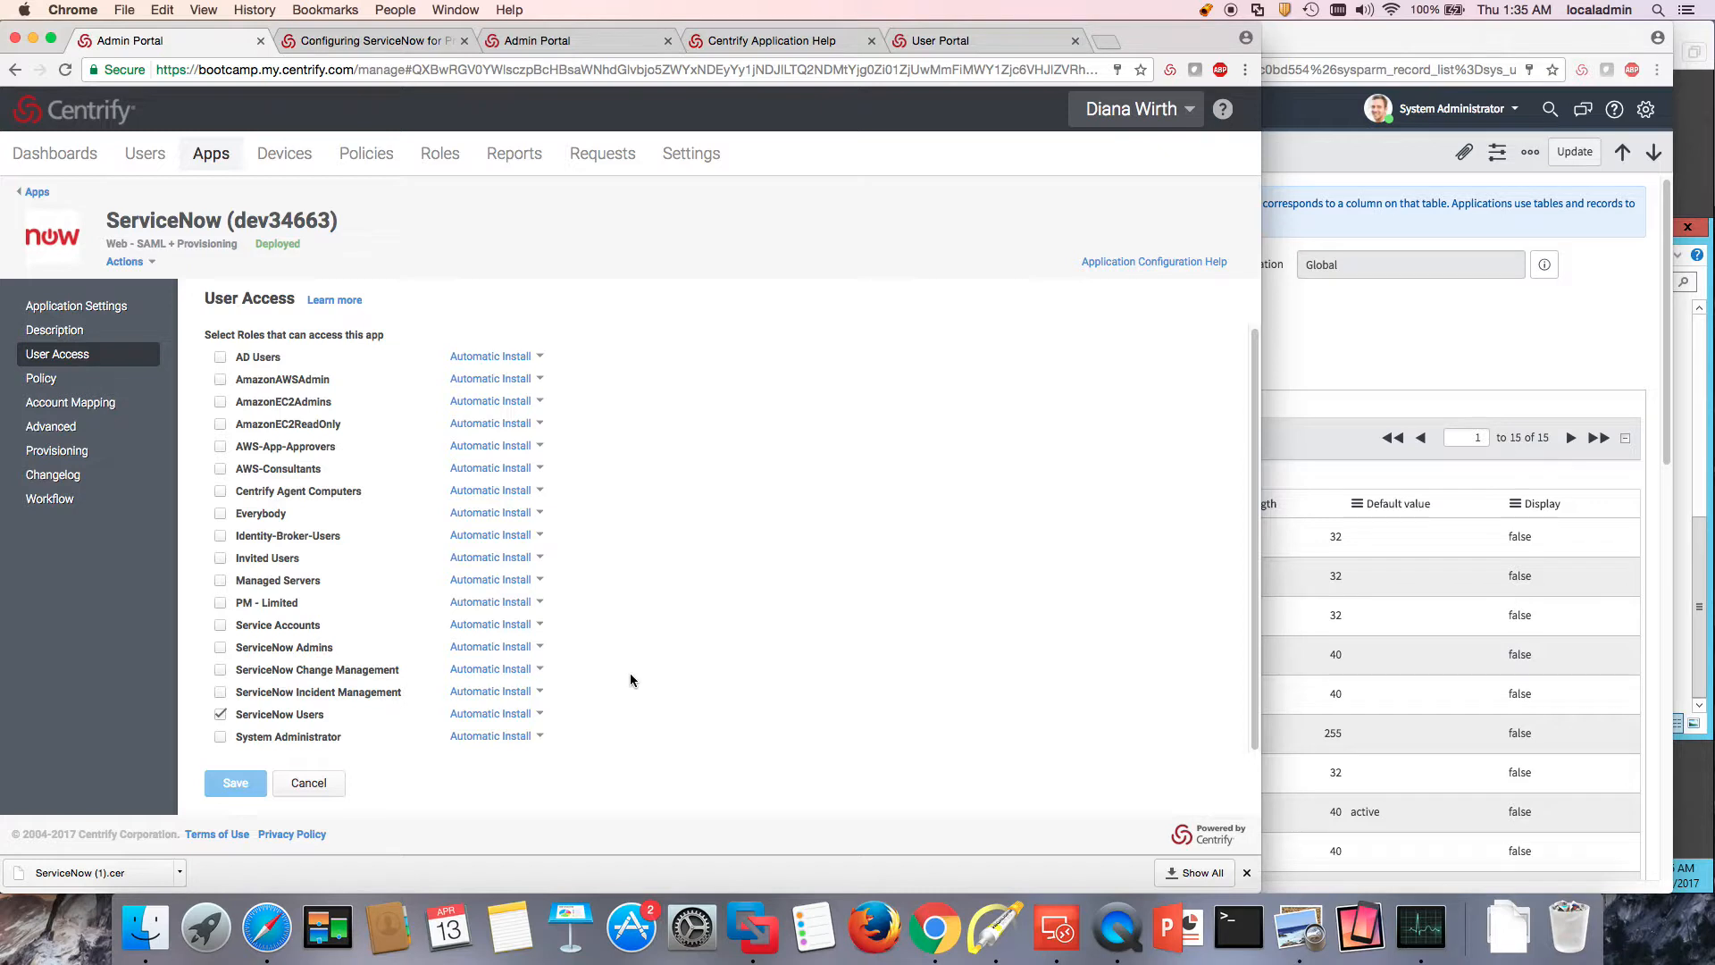
click(221, 716)
click(220, 717)
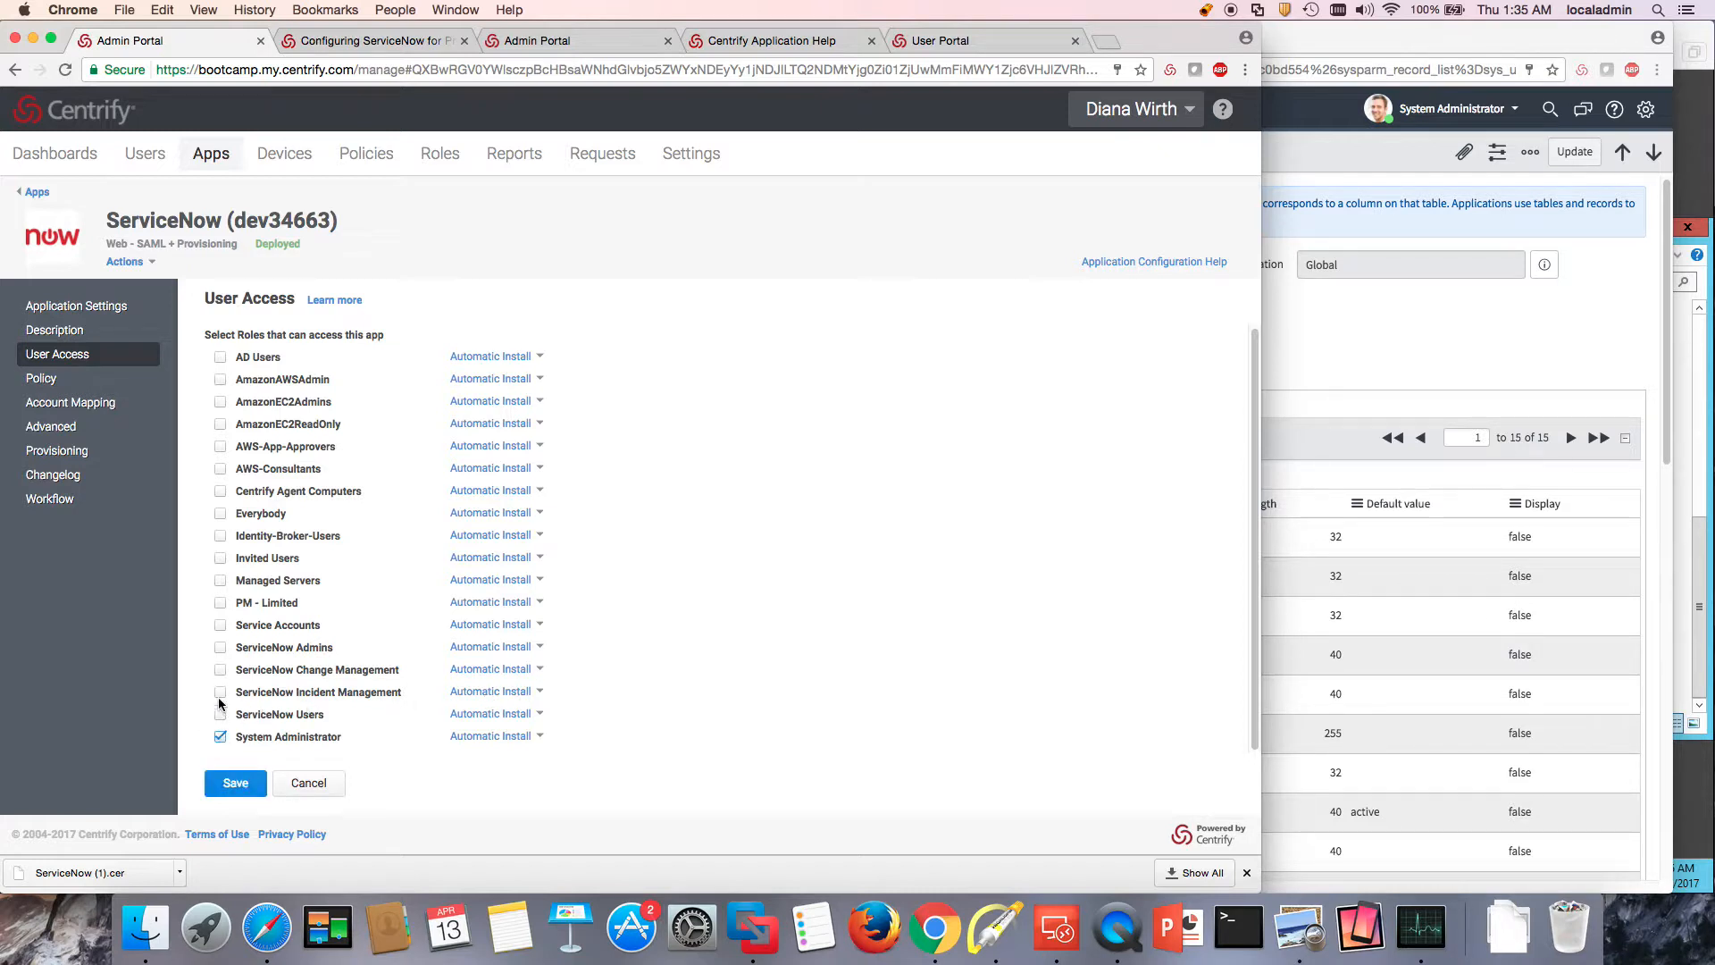
click(221, 693)
click(237, 784)
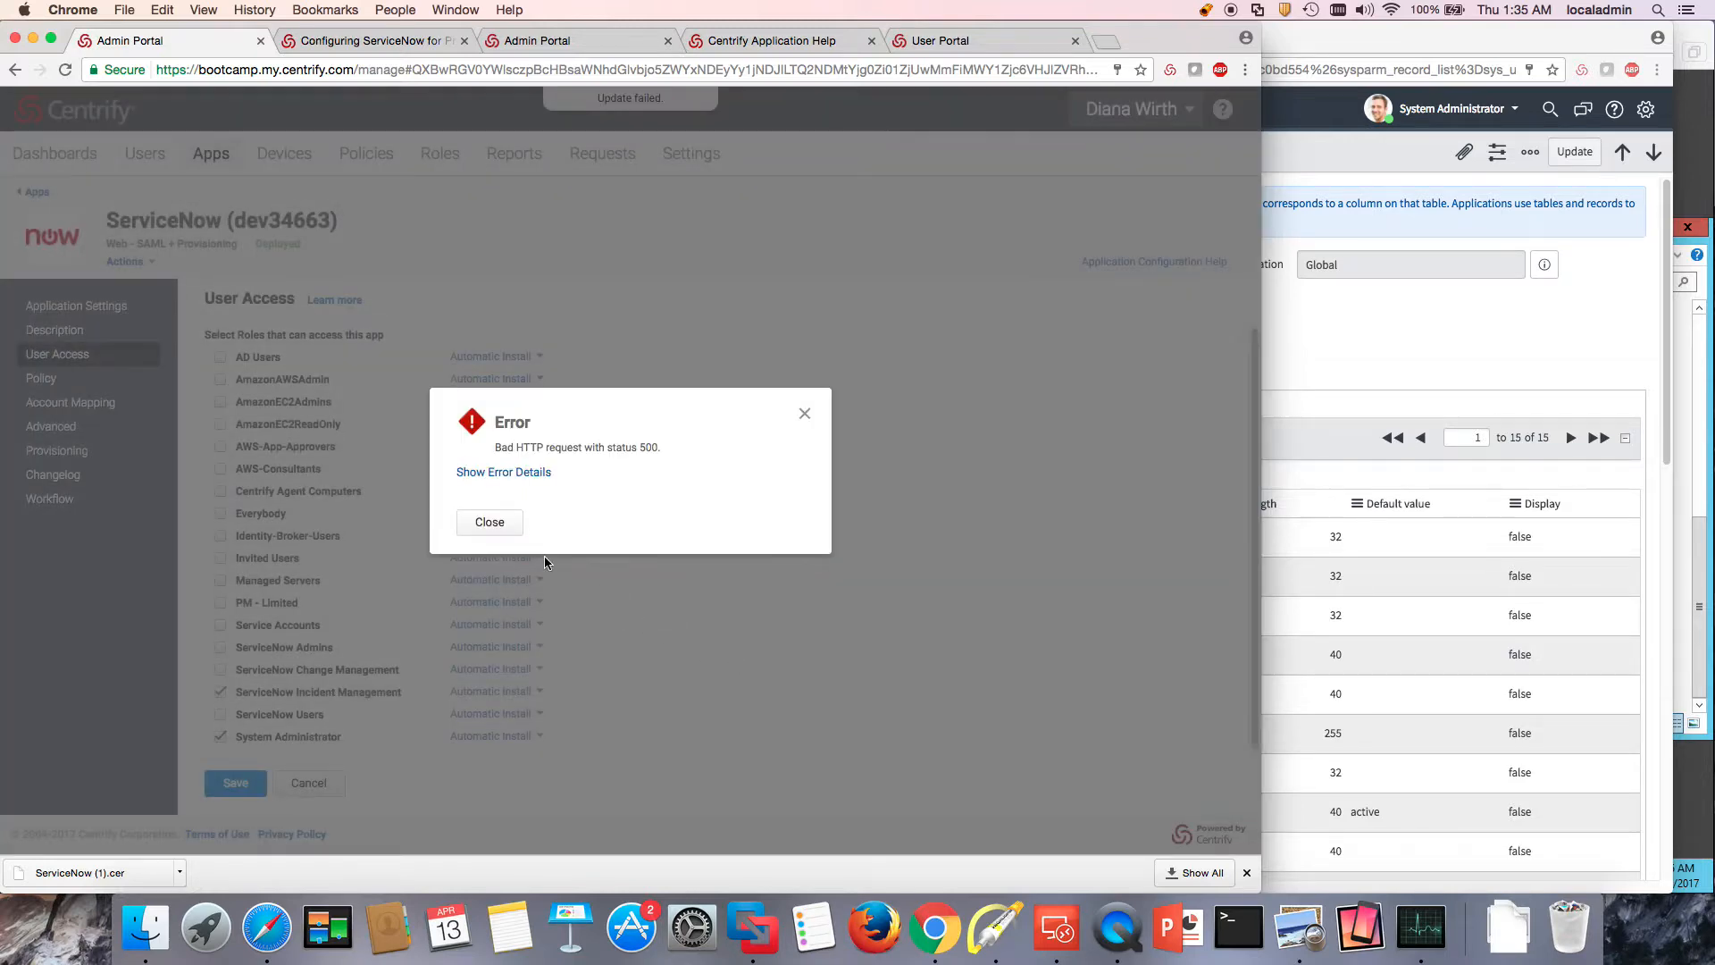
click(490, 524)
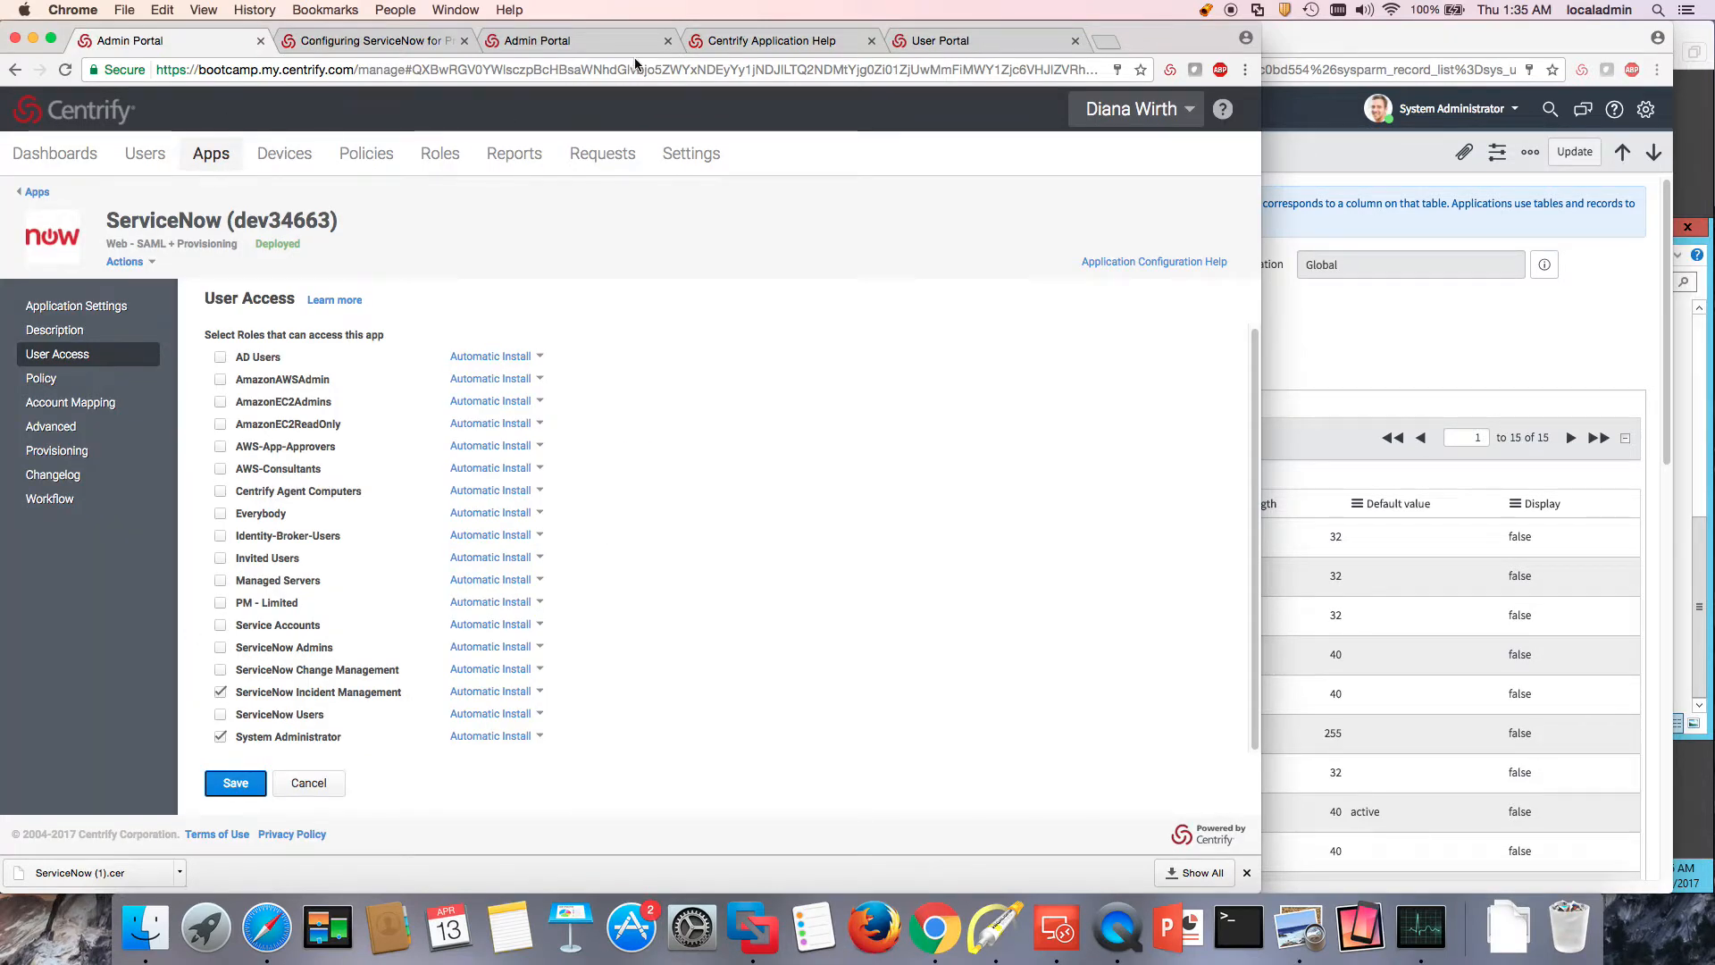
- Reload the page, replace ServiceNow Users with System Administrator and ServiceNow Incident Management as roles with app access, and save
click(65, 70)
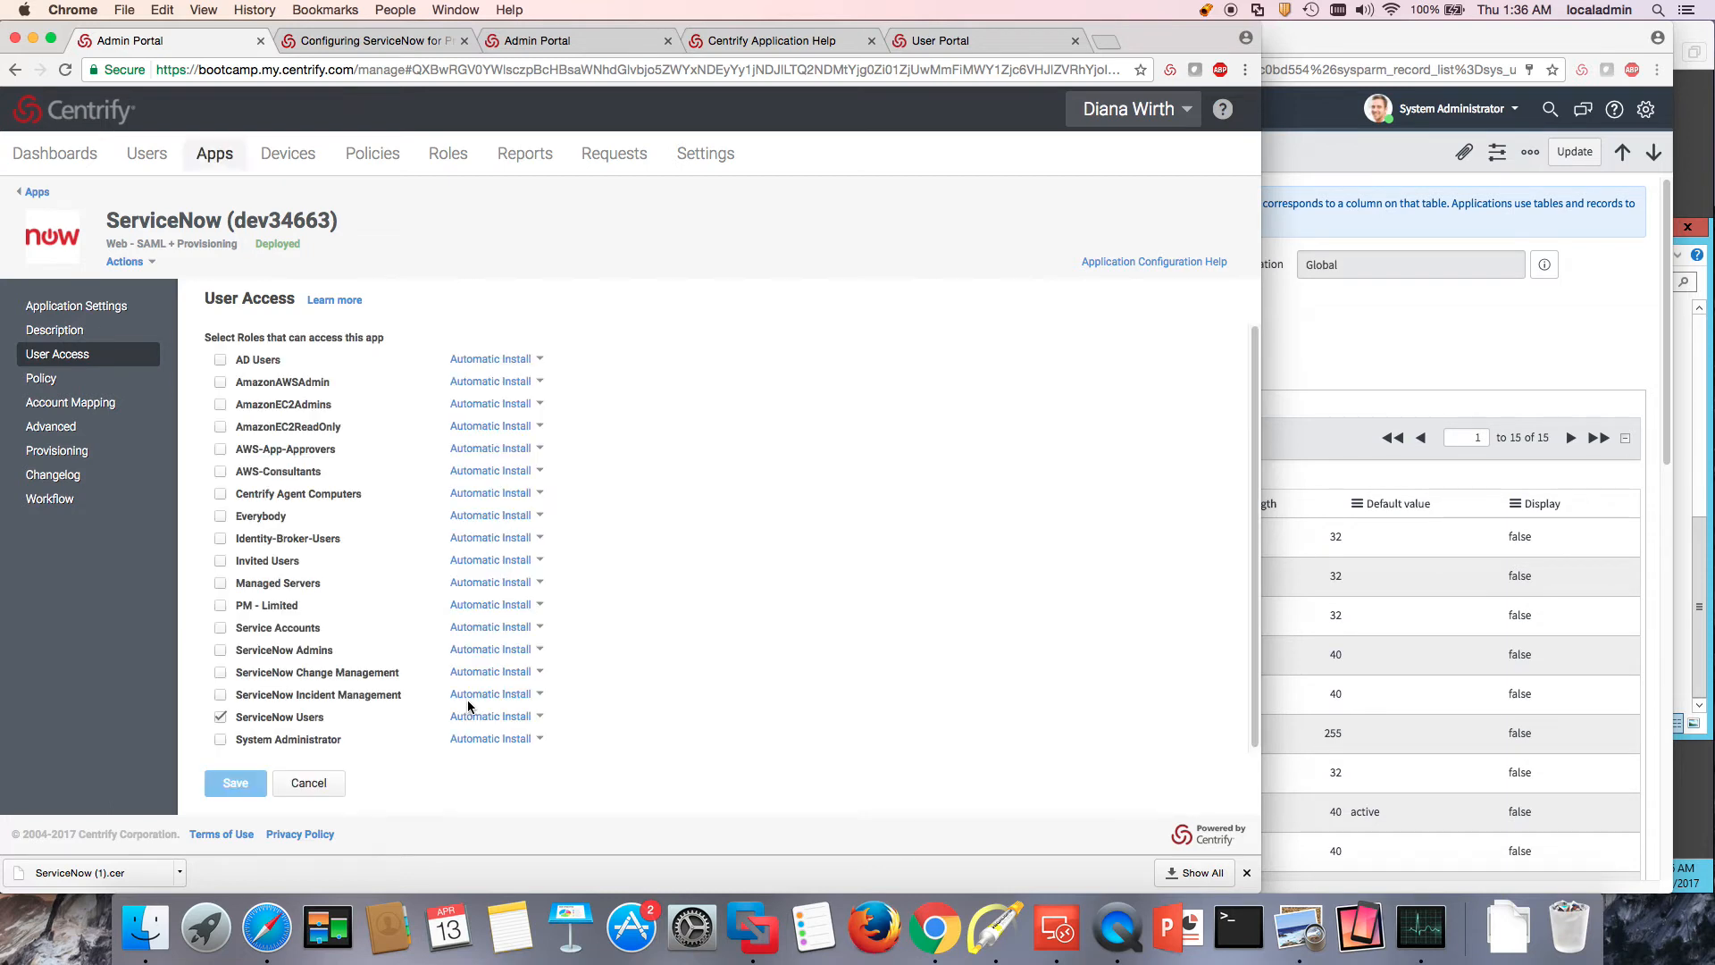
click(220, 716)
click(220, 738)
click(220, 694)
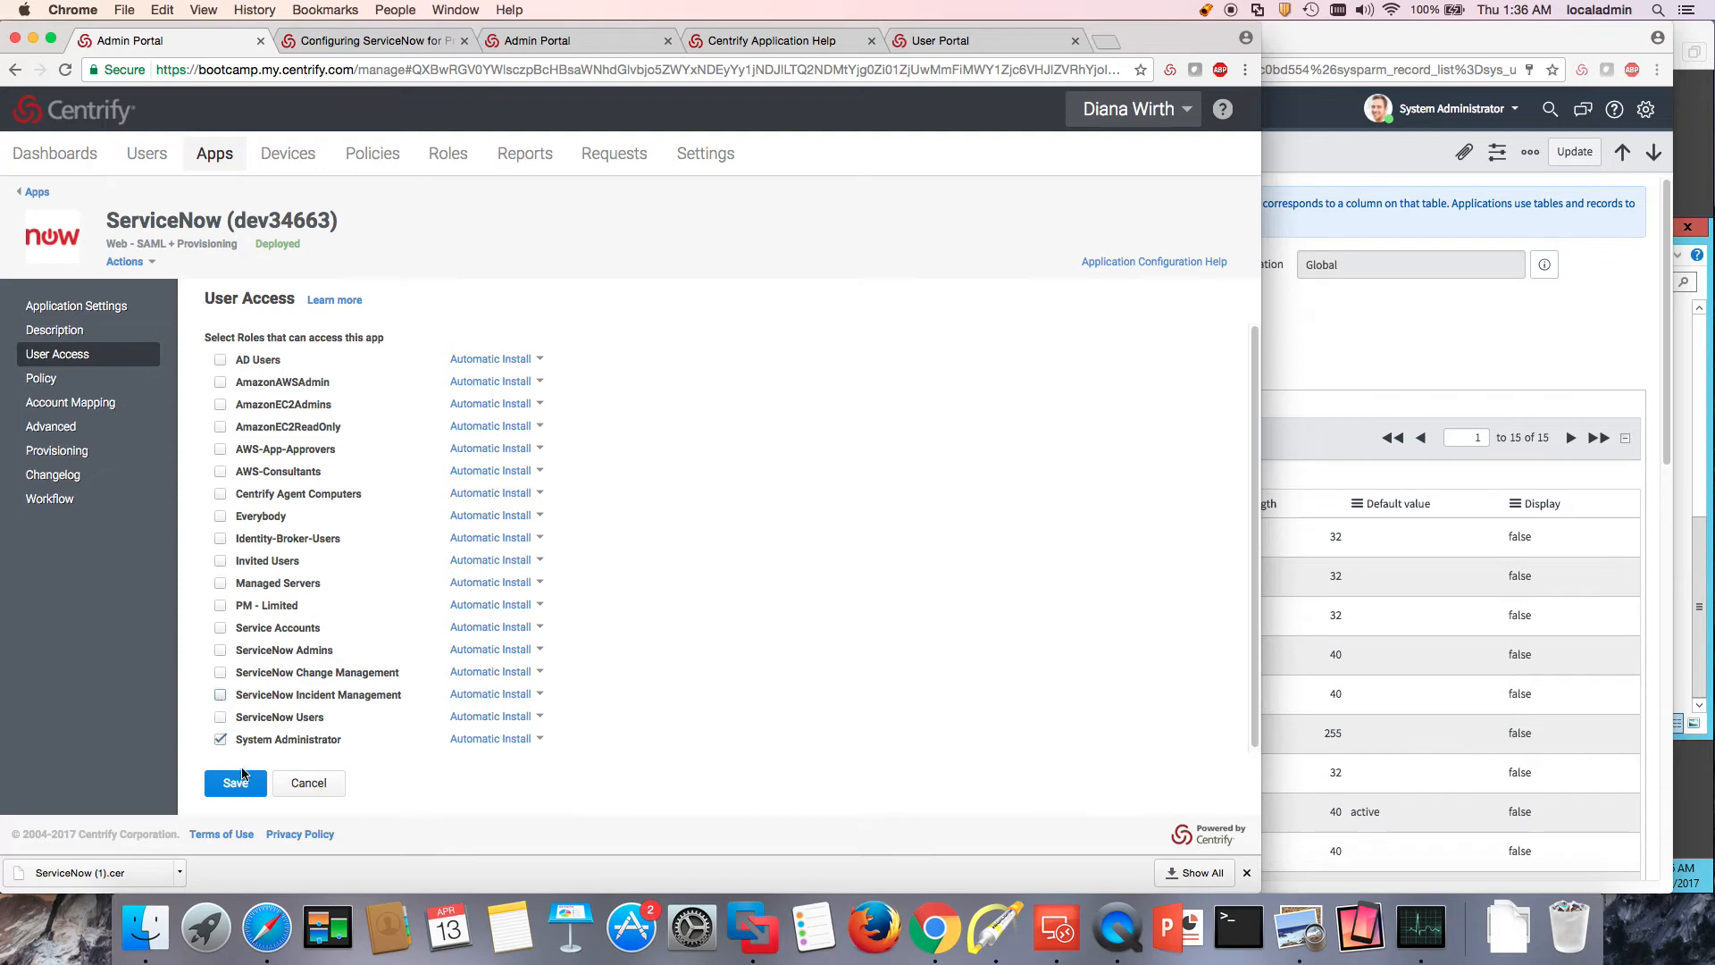
click(235, 783)
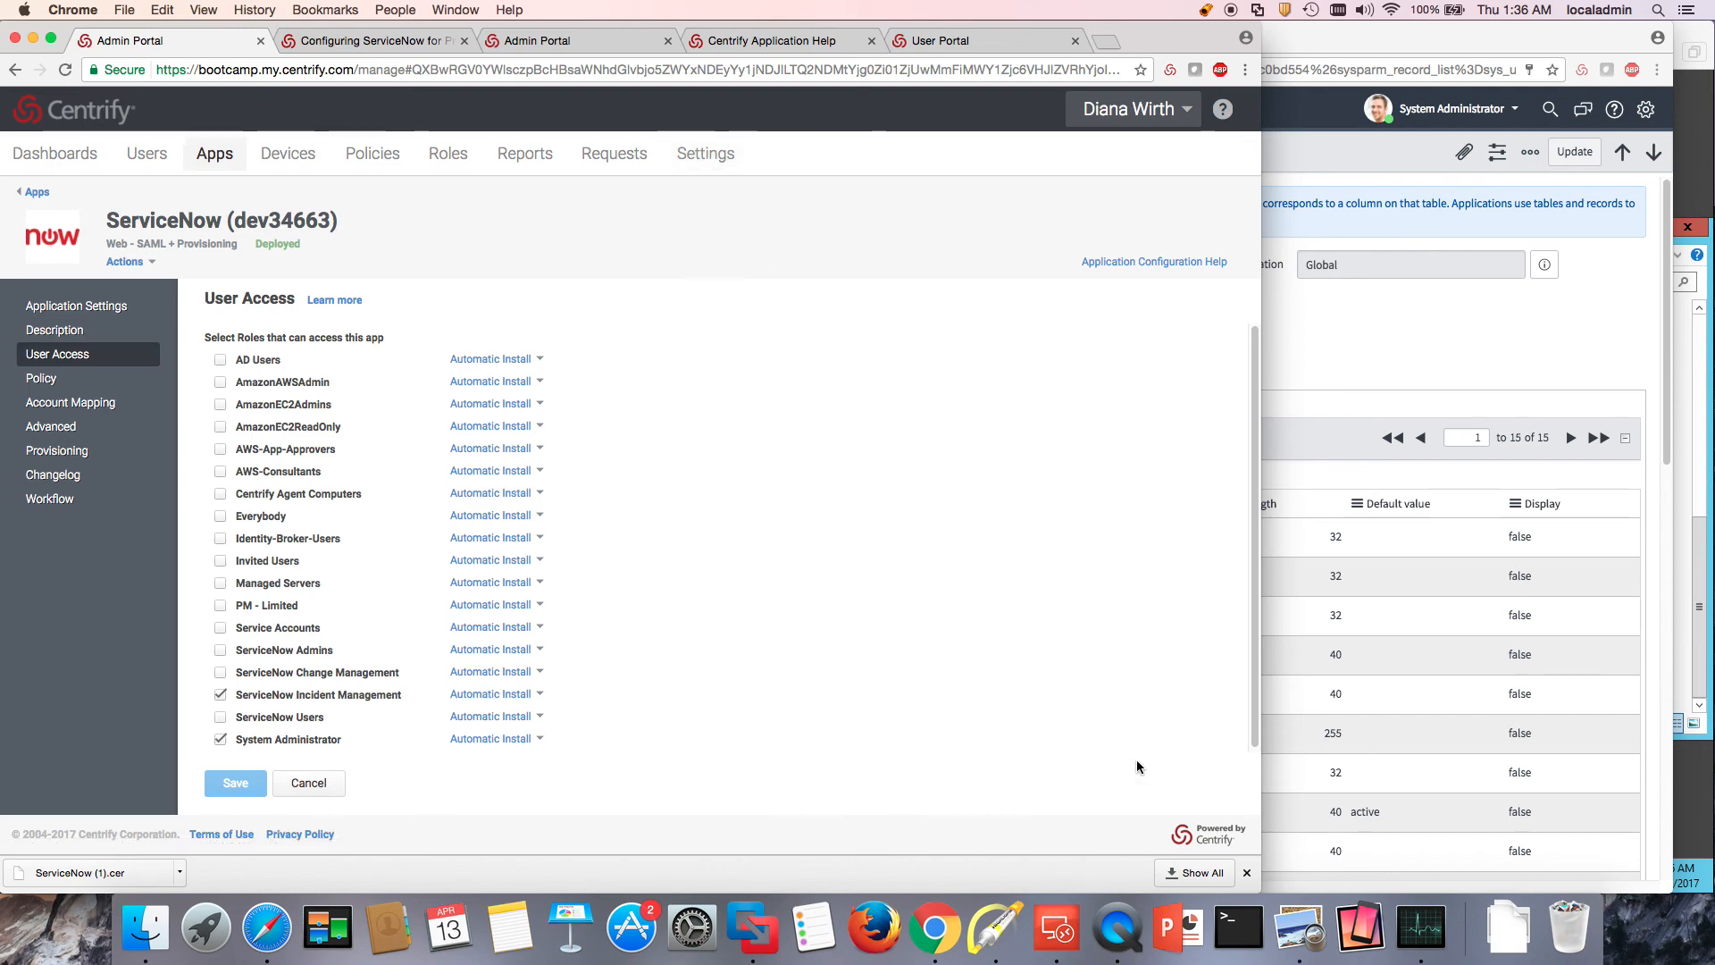
right_click(1134, 924)
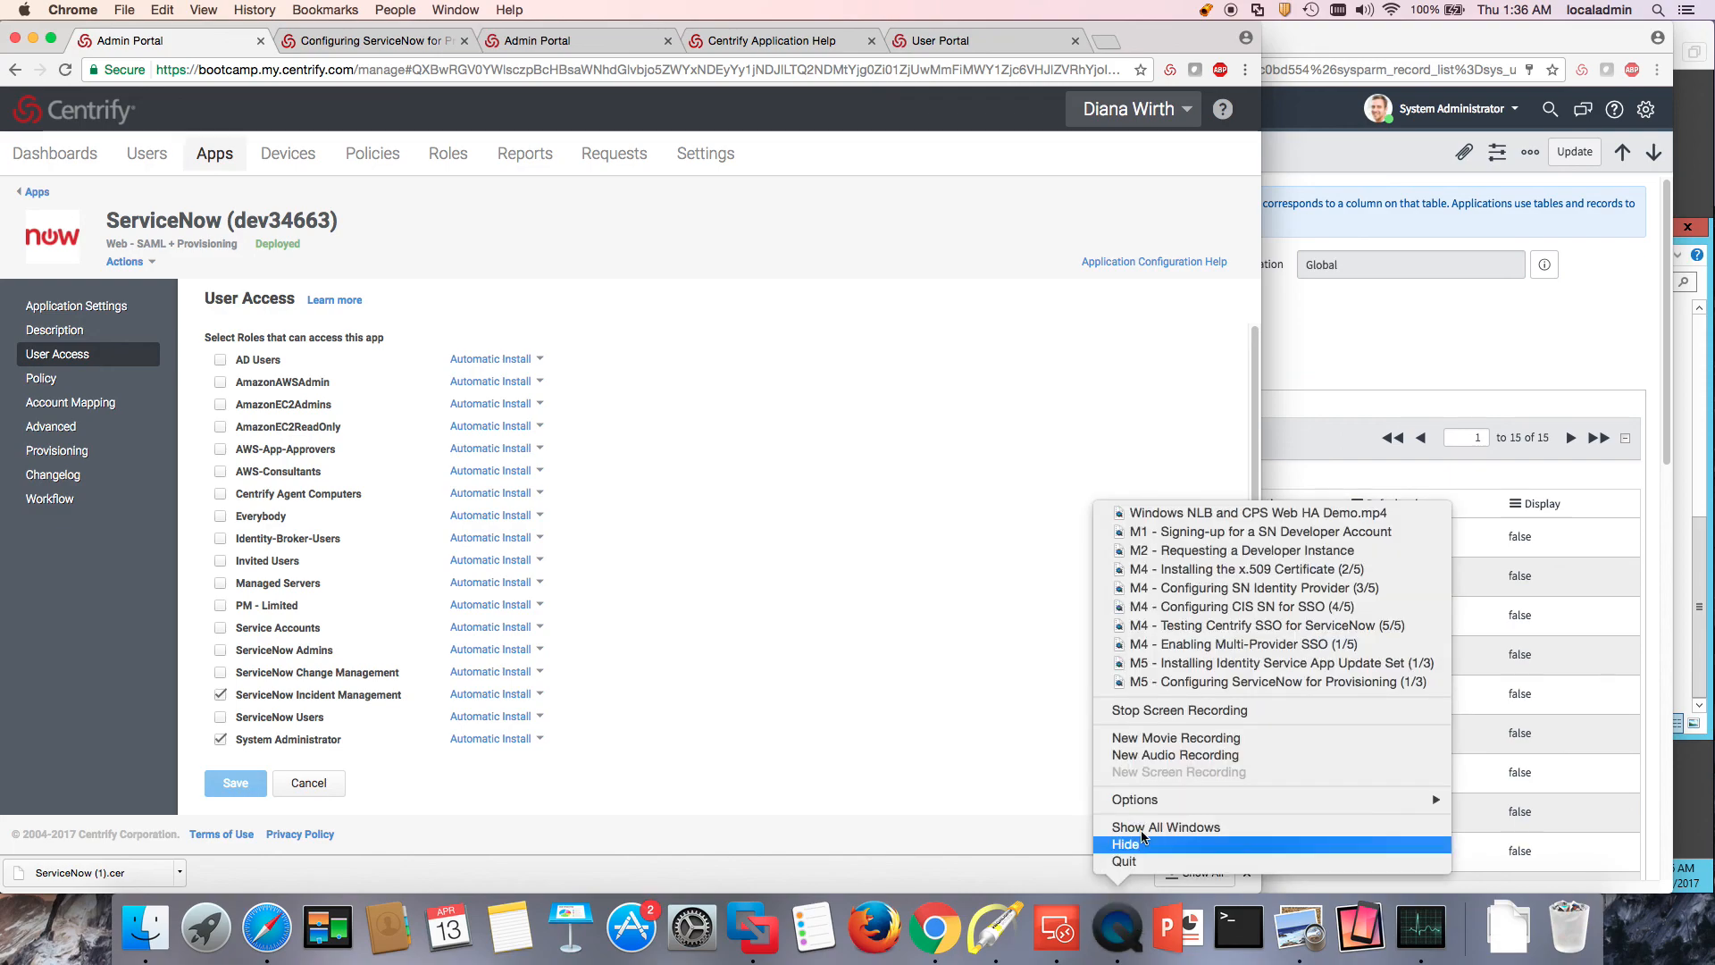